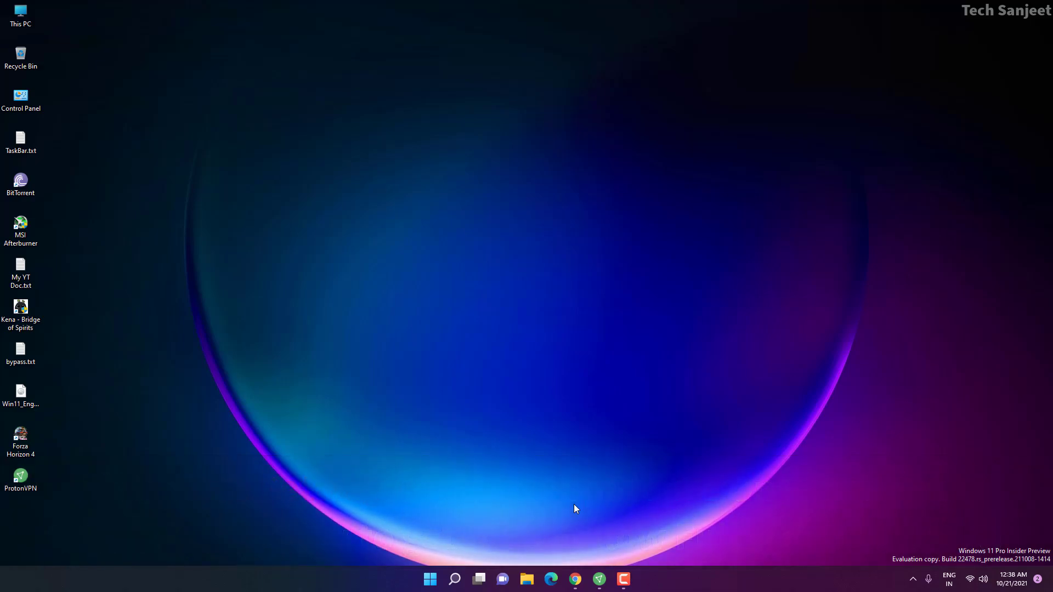
Open the Windows Insider Blog article announcing Android apps on Windows 11.
{"action": "left_click", "coordinate": [575, 579]}
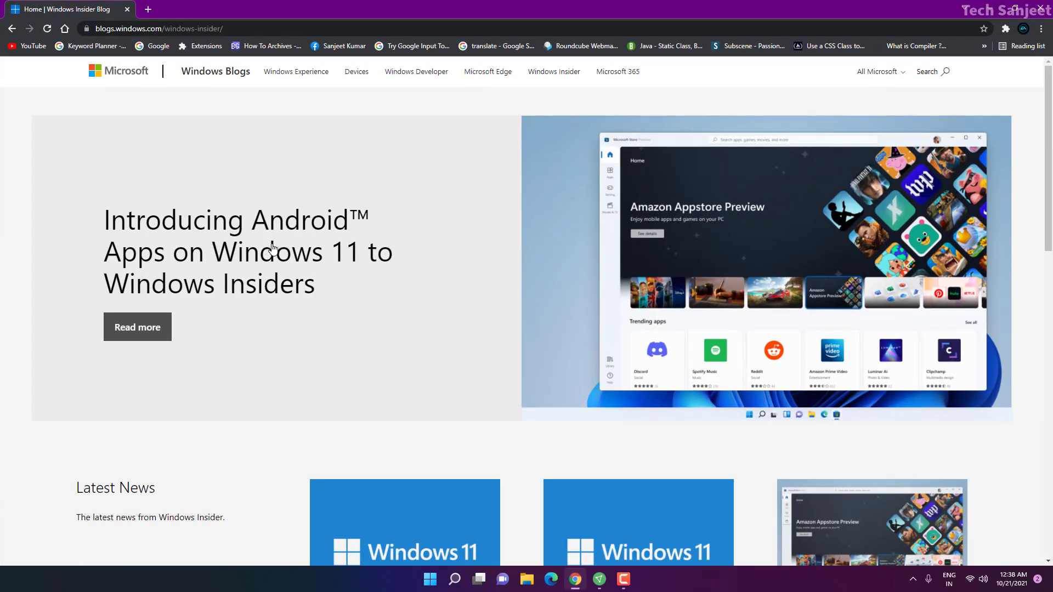
{"action": "left_click", "coordinate": [269, 274]}
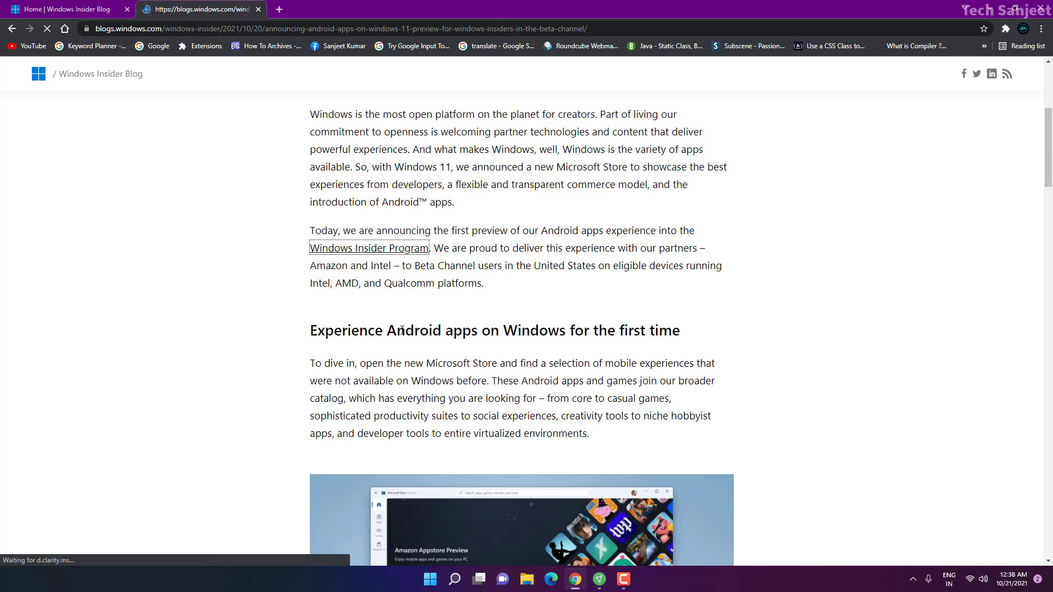
{"action": "scroll", "coordinate": [402, 330], "scroll_direction": "down", "scroll_amount": 3}
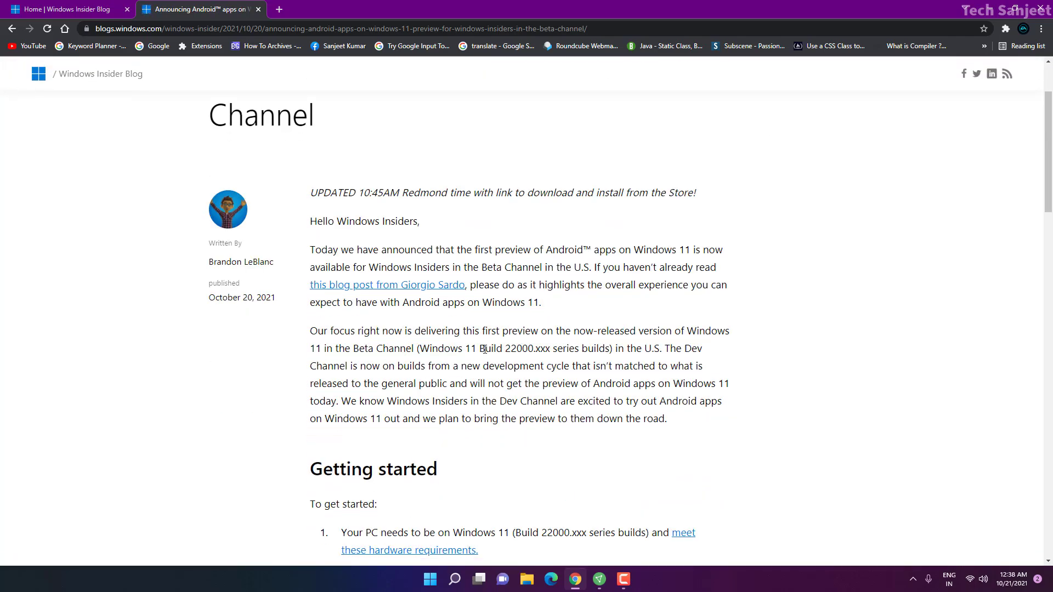
Highlight the required Windows build number and the virtualization requirement in Getting started.
{"action": "left_click_drag", "start_coordinate": [506, 349], "coordinate": [583, 349]}
{"action": "left_click", "coordinate": [617, 351]}
{"action": "scroll", "coordinate": [557, 375], "scroll_direction": "down", "scroll_amount": 1}
{"action": "scroll", "coordinate": [557, 376], "scroll_direction": "down", "scroll_amount": 3}
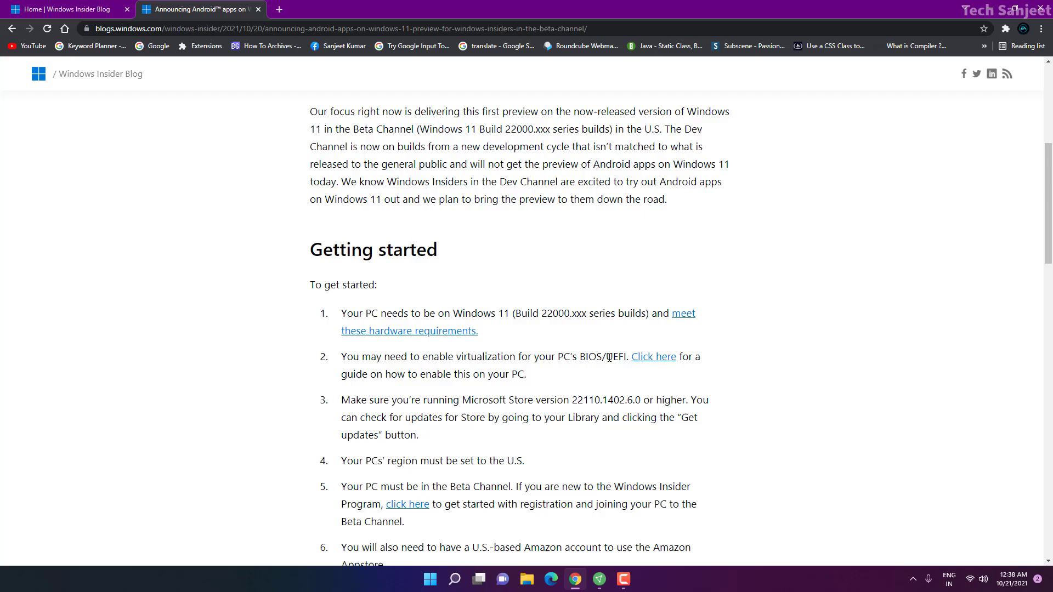
{"action": "left_click_drag", "start_coordinate": [531, 376], "coordinate": [431, 357]}
{"action": "left_click", "coordinate": [449, 355]}
Highlight the required Microsoft Store version sentence and its version number.
{"action": "scroll", "coordinate": [449, 355], "scroll_direction": "down", "scroll_amount": 2}
{"action": "left_click_drag", "start_coordinate": [404, 290], "coordinate": [658, 291]}
{"action": "left_click", "coordinate": [561, 314]}
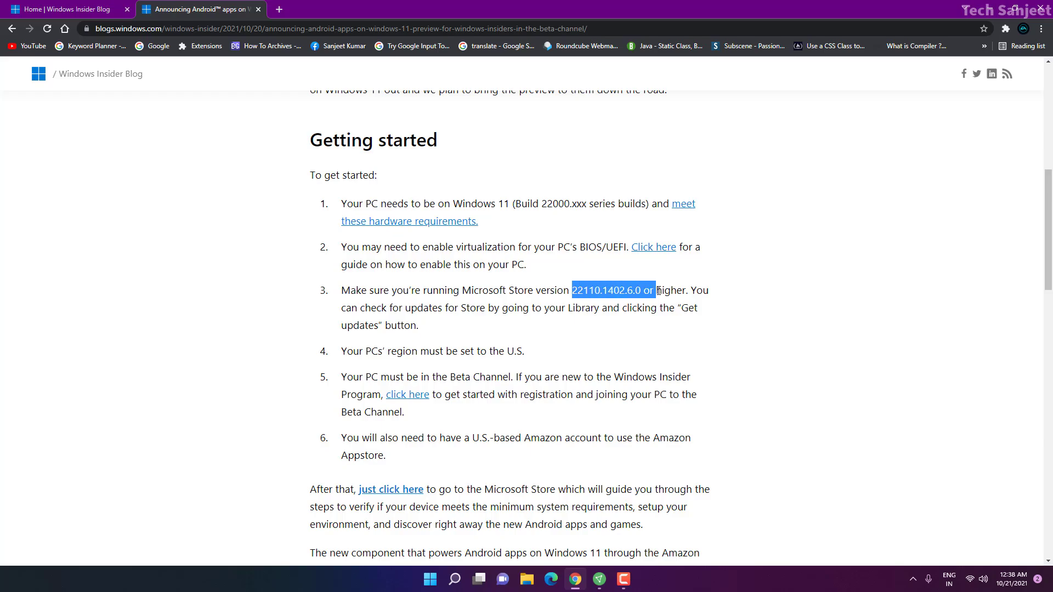
{"action": "left_click", "coordinate": [660, 290]}
Highlight the U.S.-based Amazon account requirement and the word Appstore in item 6.
{"action": "scroll", "coordinate": [434, 347], "scroll_direction": "down", "scroll_amount": 1}
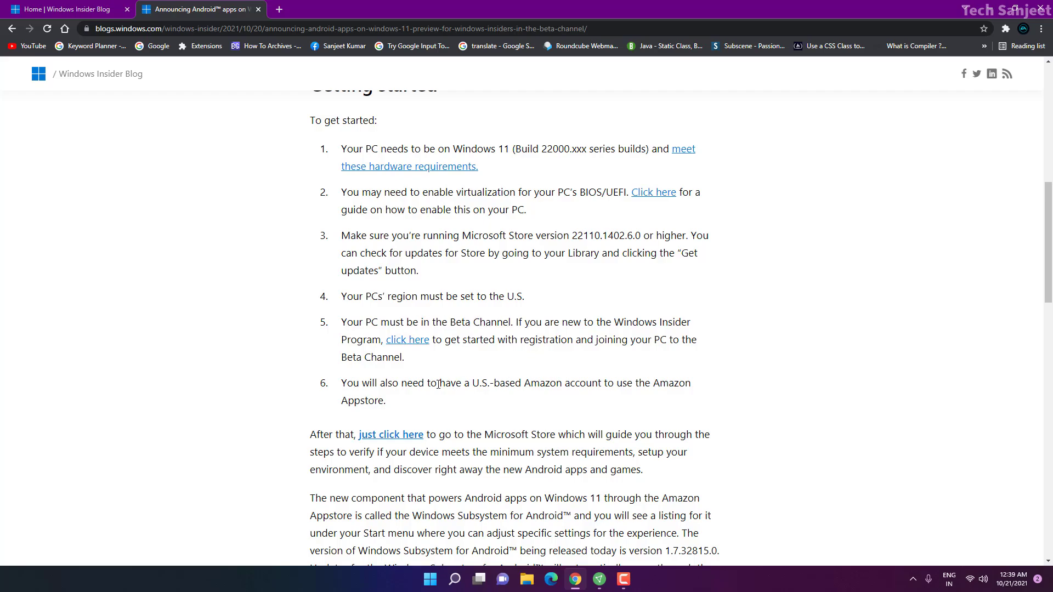
{"action": "left_click_drag", "start_coordinate": [418, 389], "coordinate": [639, 388]}
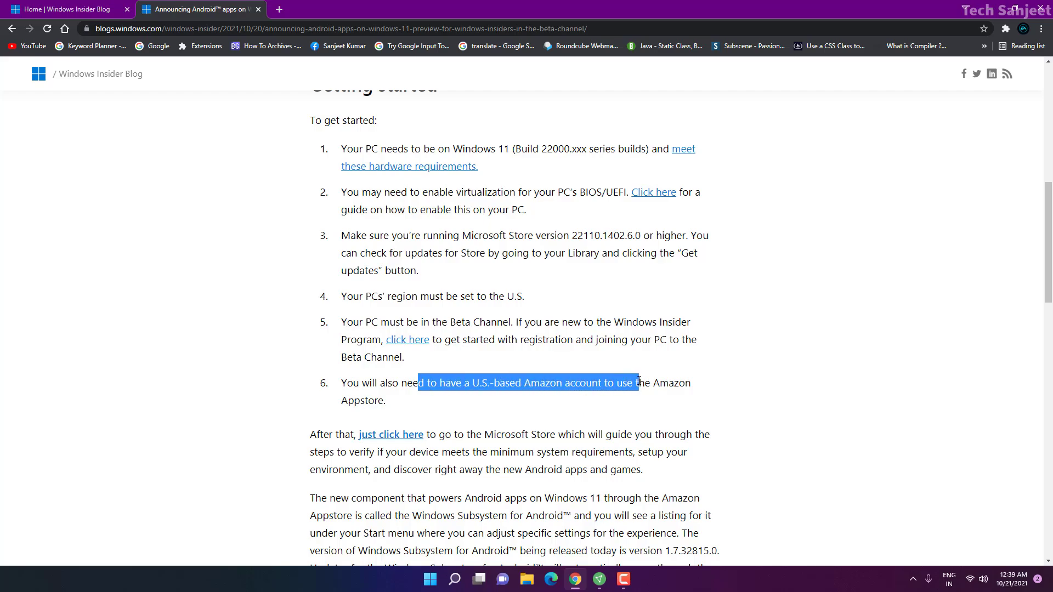
{"action": "left_click", "coordinate": [628, 394]}
{"action": "left_click_drag", "start_coordinate": [387, 404], "coordinate": [342, 402]}
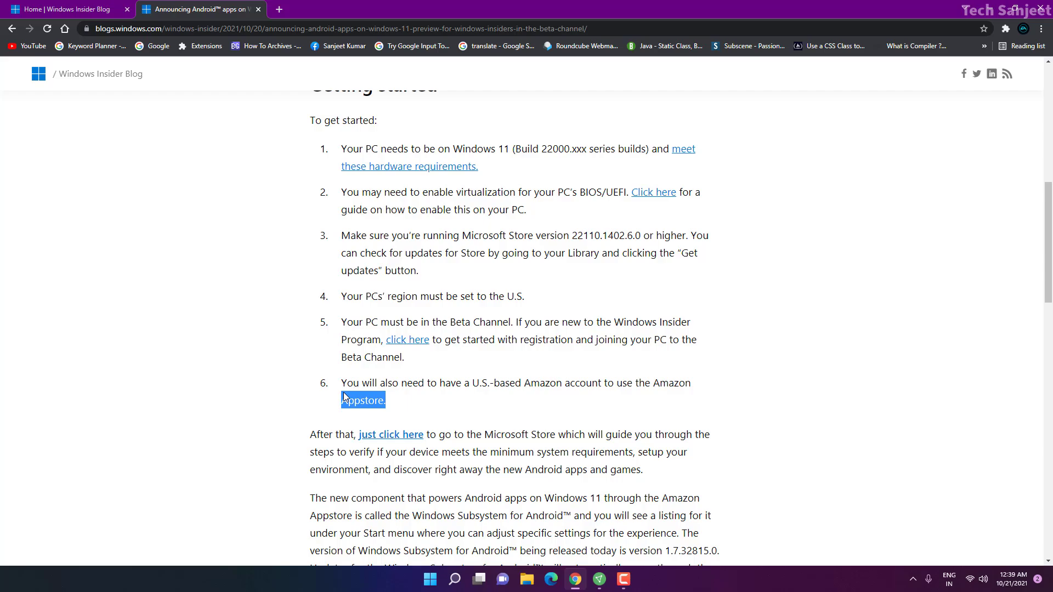
{"action": "left_click", "coordinate": [341, 402]}
Minimise Chrome and open the recently added Amazon Appstore from the Start menu.
{"action": "left_click", "coordinate": [982, 12]}
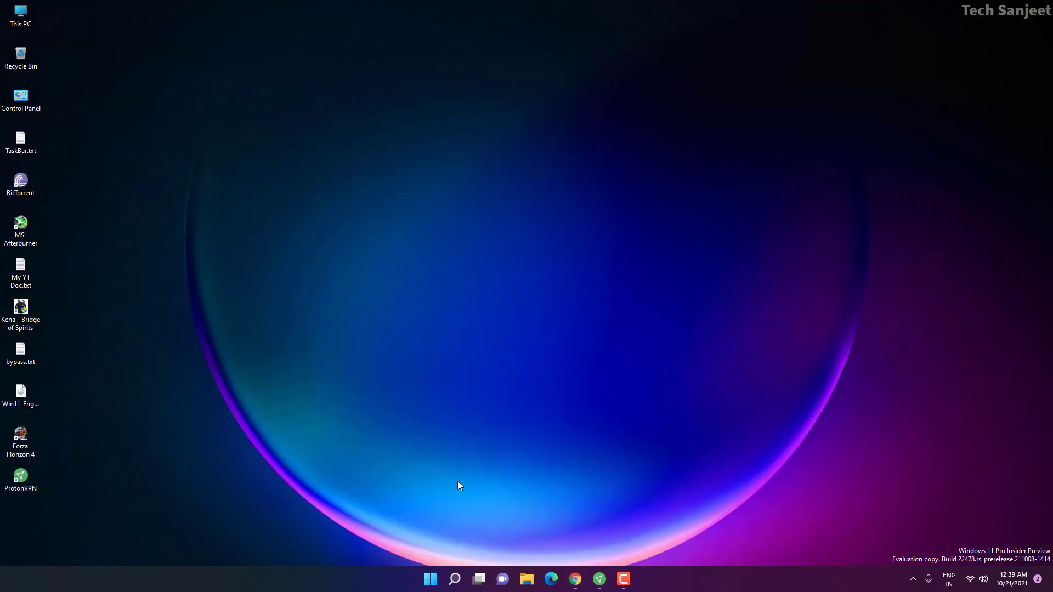
{"action": "left_click", "coordinate": [438, 582]}
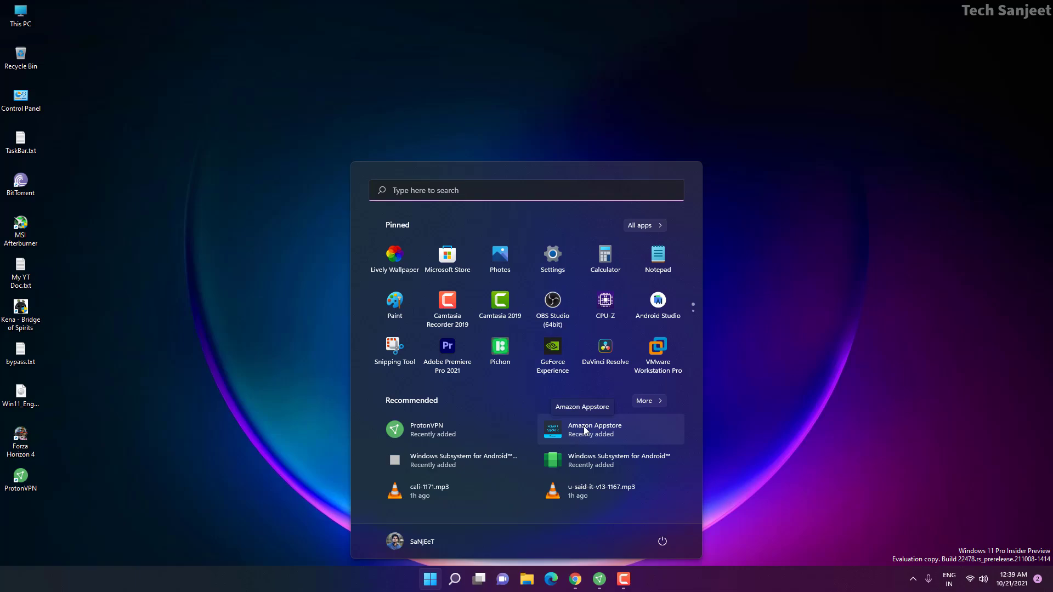
{"action": "left_click", "coordinate": [585, 430]}
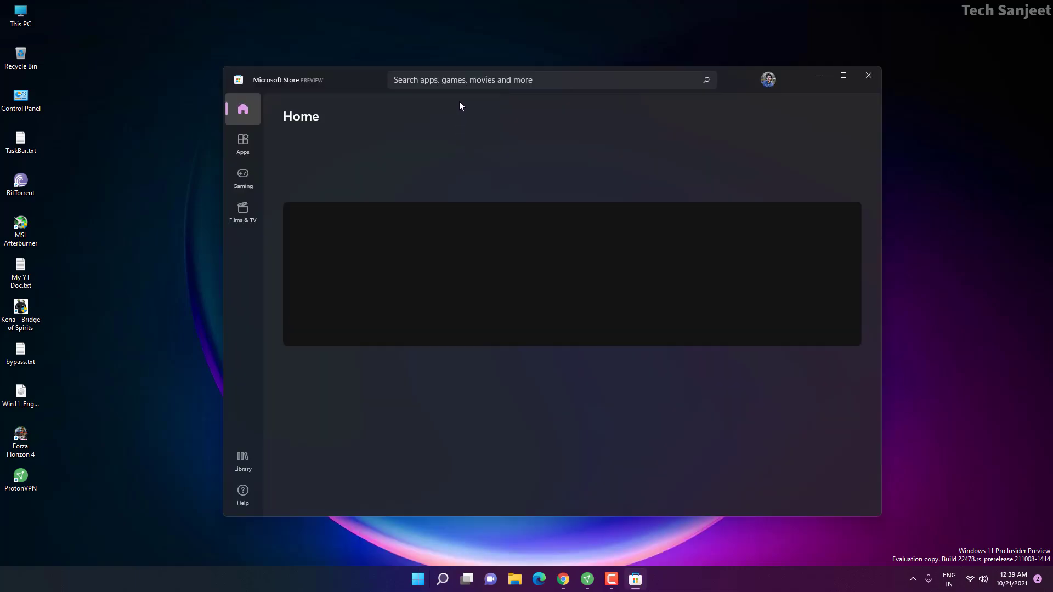
Search the Store for 'amazon ap' and launch Amazon Appstore from its product page.
{"action": "left_click", "coordinate": [460, 85]}
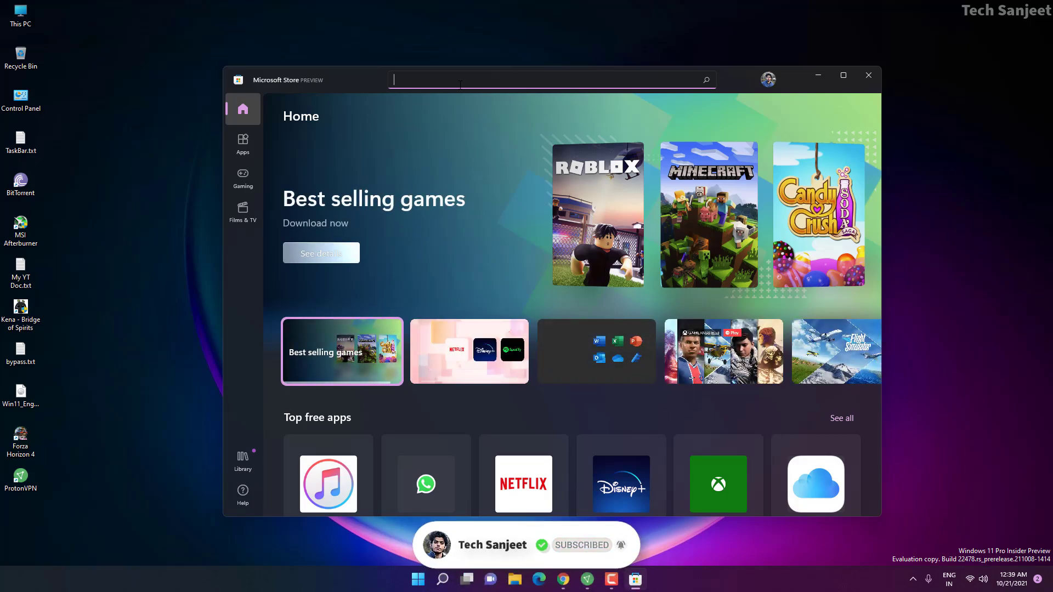
{"action": "type", "text": "amazon ap"}
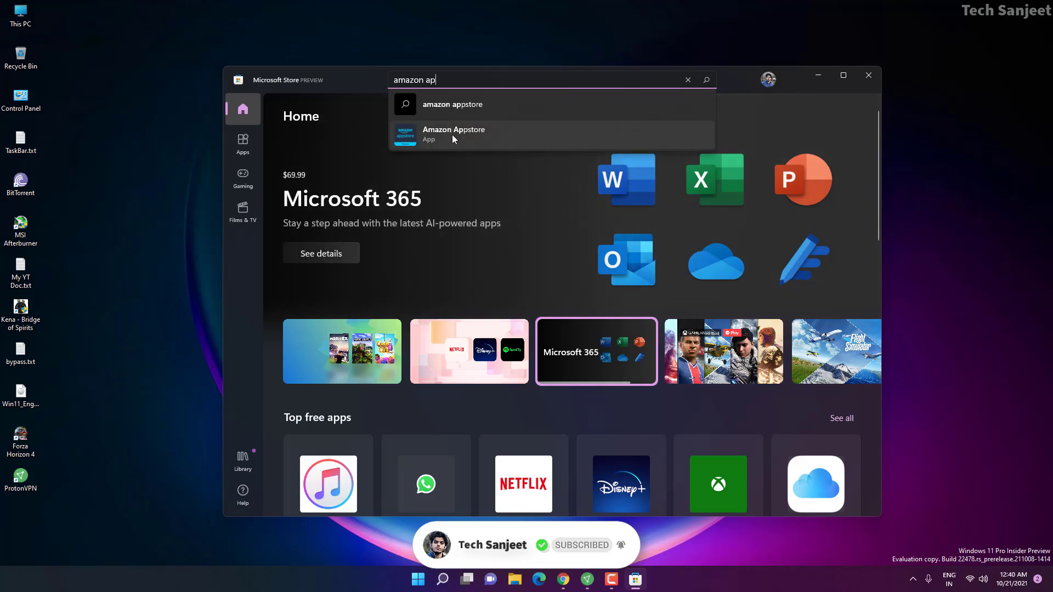
{"action": "left_click", "coordinate": [452, 134]}
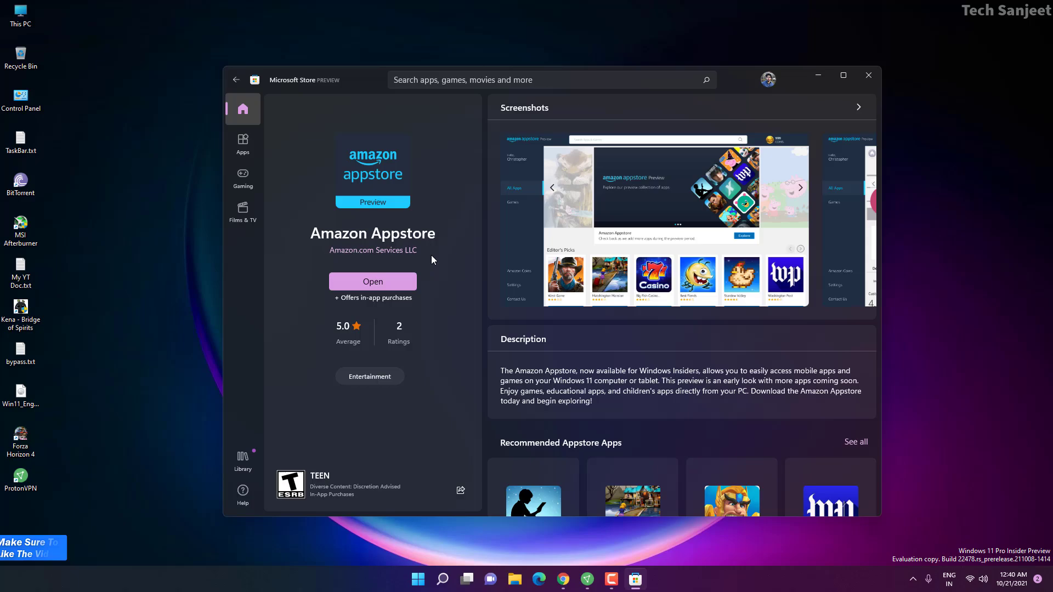
{"action": "left_click", "coordinate": [402, 283]}
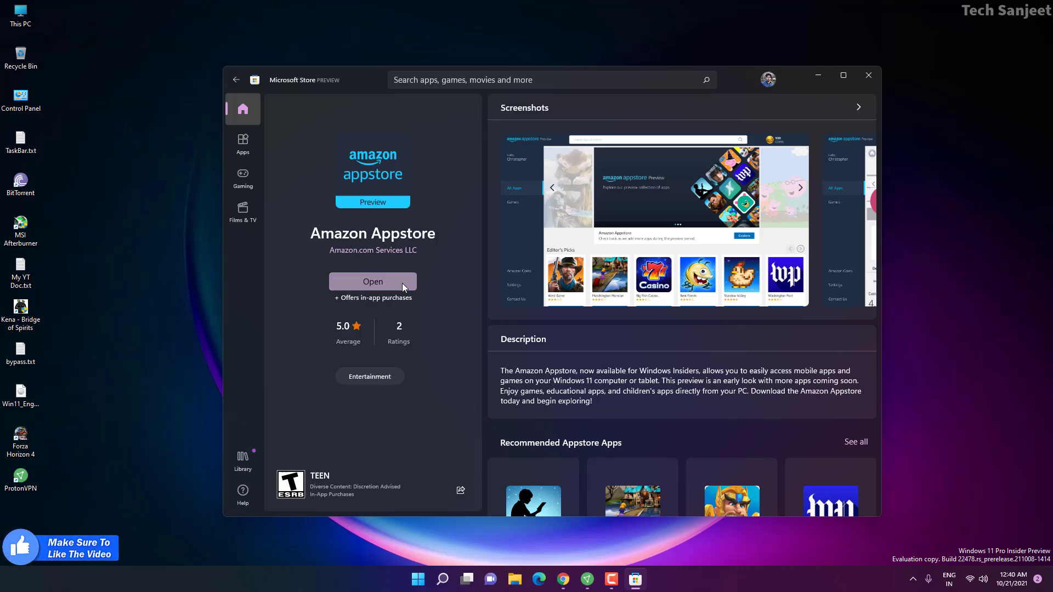
Minimise Microsoft Store and browse the Games and All Apps sections of the Appstore.
{"action": "left_click", "coordinate": [813, 82]}
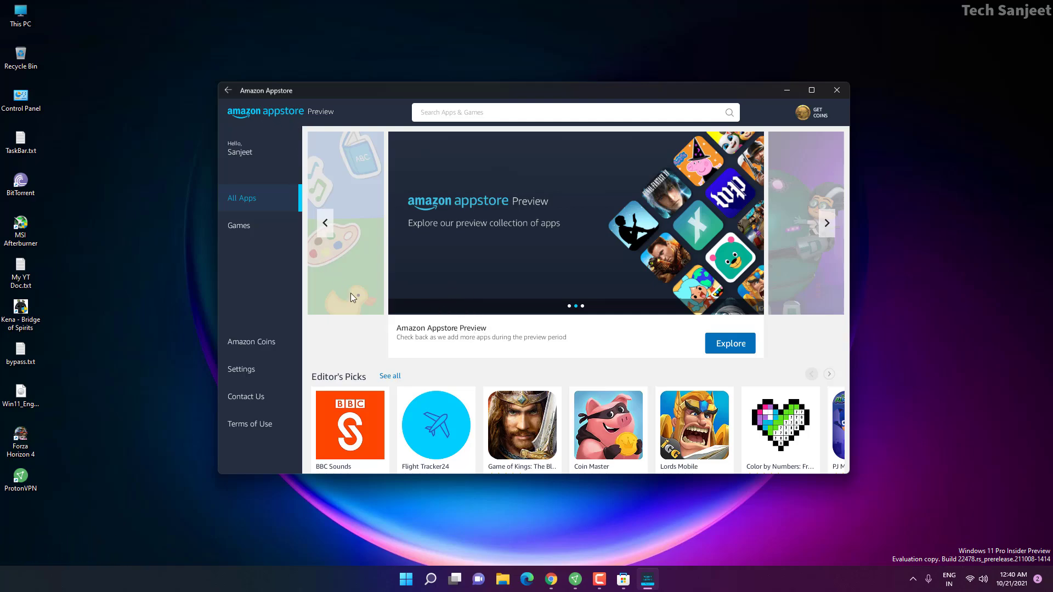
{"action": "left_click", "coordinate": [261, 220]}
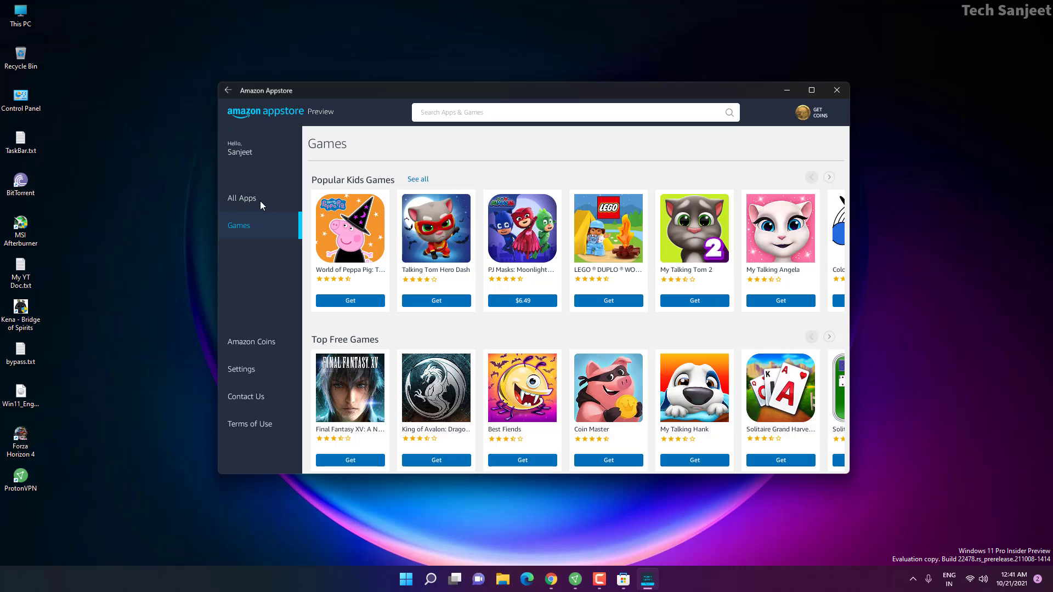
{"action": "left_click", "coordinate": [260, 200]}
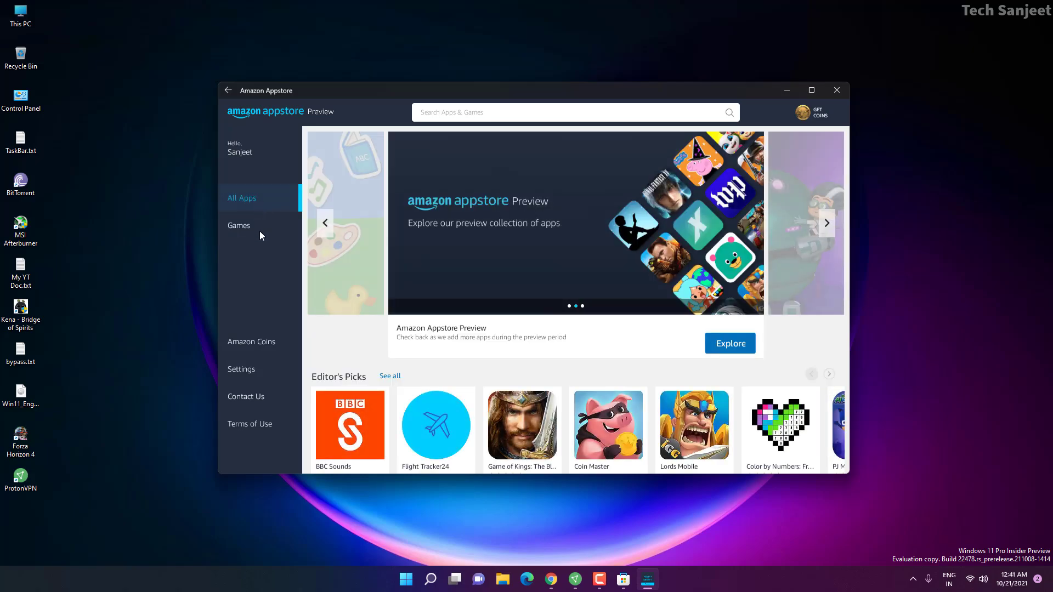
{"action": "scroll", "coordinate": [409, 357], "scroll_direction": "down", "scroll_amount": 2}
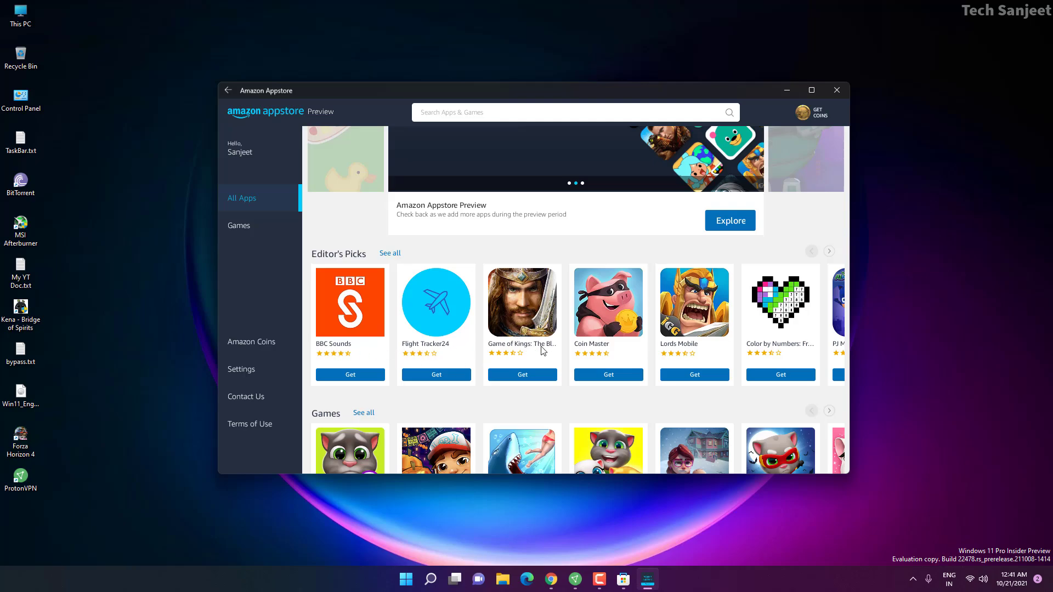
{"action": "scroll", "coordinate": [561, 363], "scroll_direction": "down", "scroll_amount": 2}
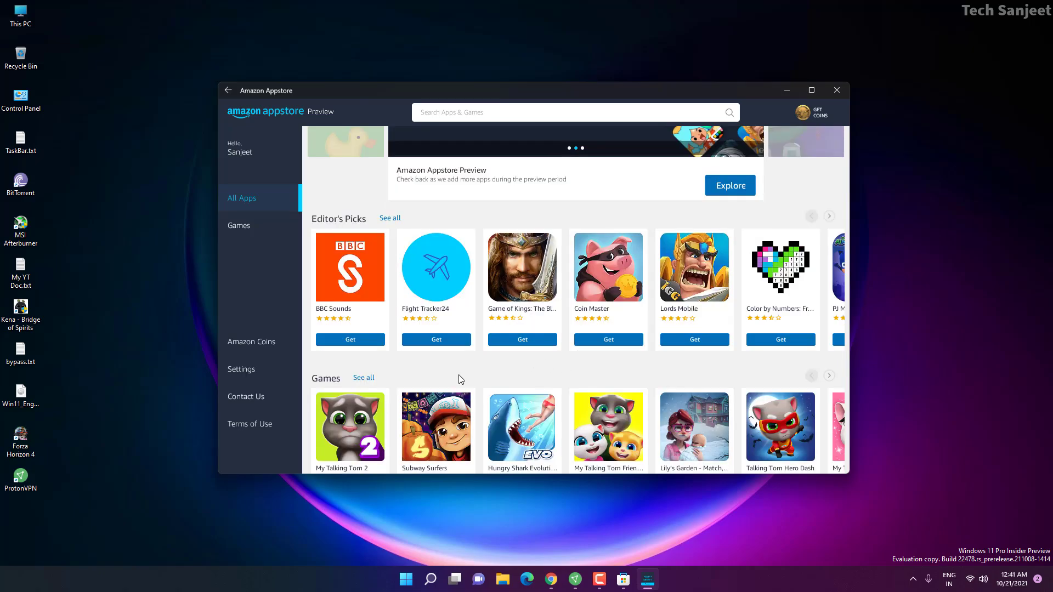
{"action": "scroll", "coordinate": [375, 387], "scroll_direction": "down", "scroll_amount": 1}
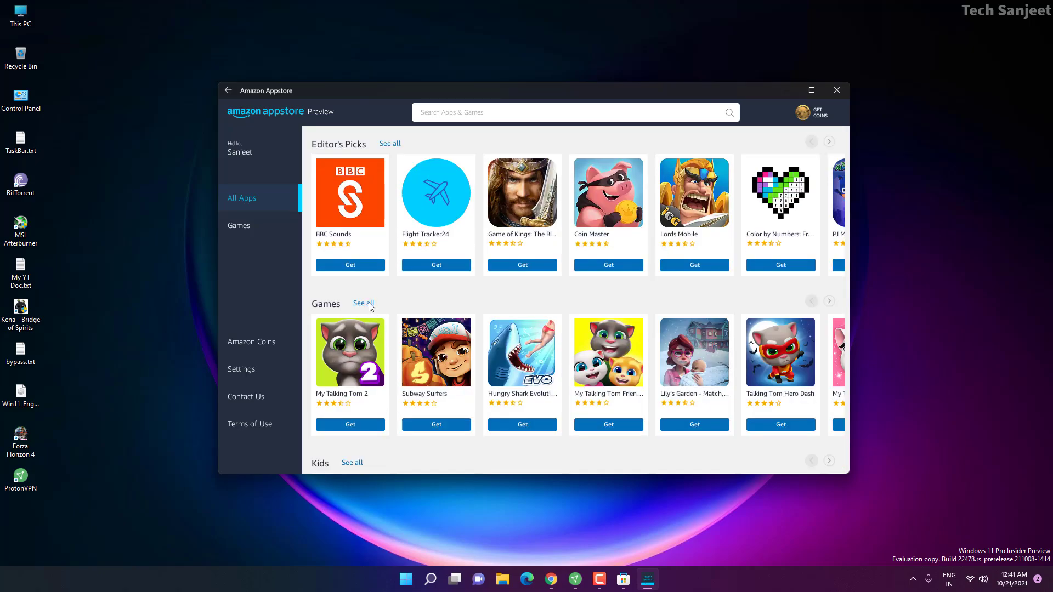
Show every game in the Games row and start getting Subway Surfers.
{"action": "left_click", "coordinate": [365, 304]}
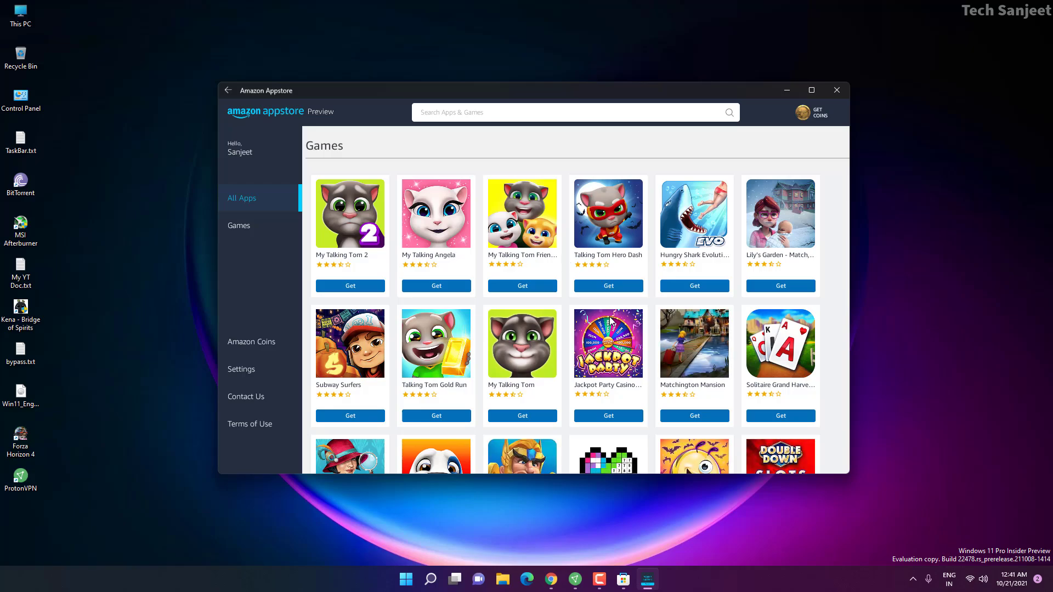
{"action": "scroll", "coordinate": [464, 329], "scroll_direction": "down", "scroll_amount": 3}
{"action": "scroll", "coordinate": [463, 319], "scroll_direction": "up", "scroll_amount": 1}
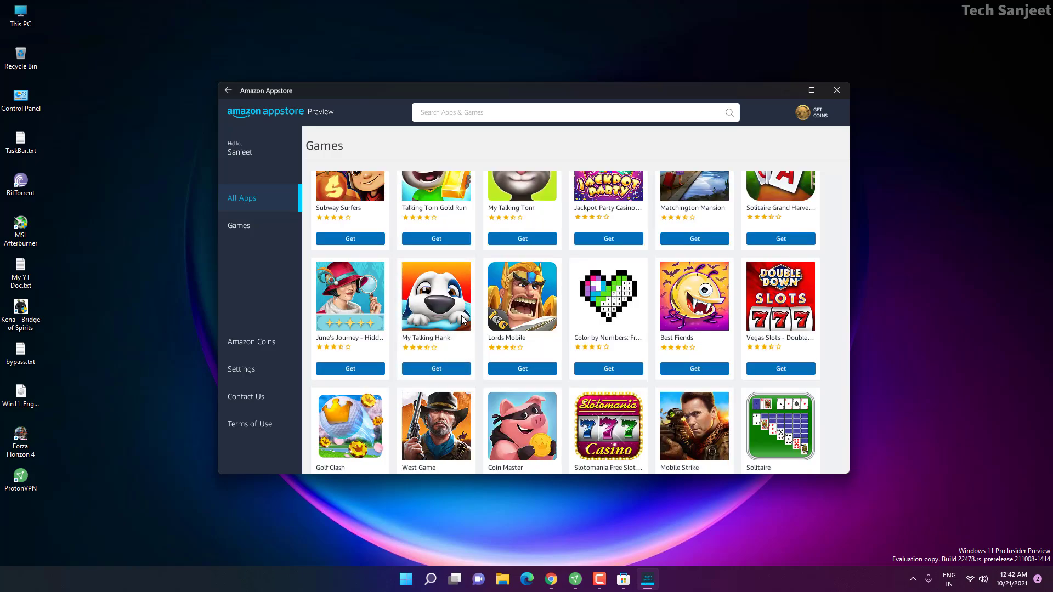
{"action": "scroll", "coordinate": [463, 321], "scroll_direction": "up", "scroll_amount": 1}
{"action": "left_click", "coordinate": [464, 320]}
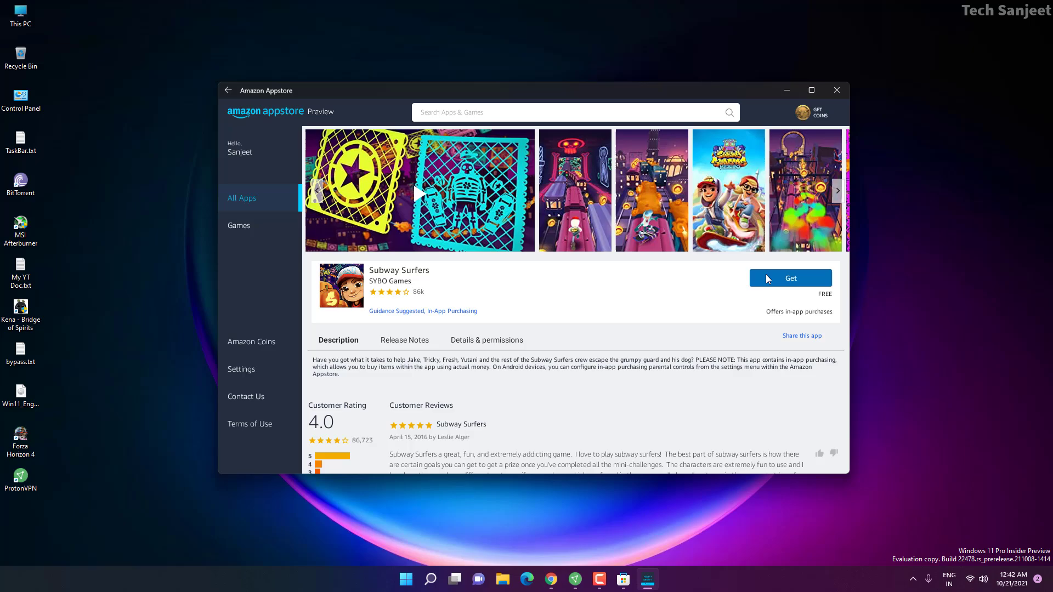
{"action": "left_click", "coordinate": [775, 277]}
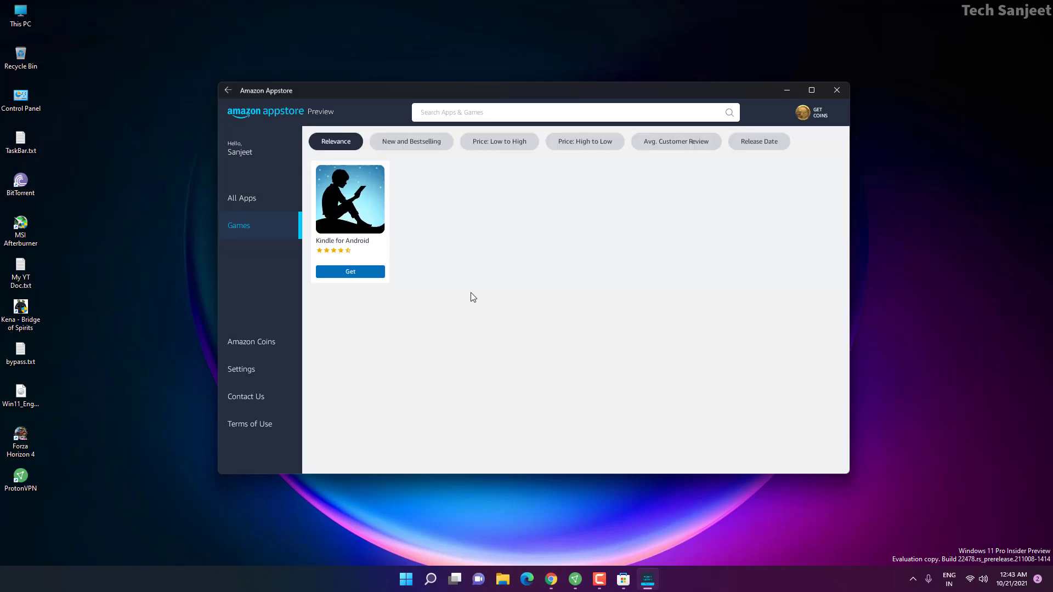
Get Kindle for Android, then launch it from the My Apps list.
{"action": "left_click", "coordinate": [360, 273]}
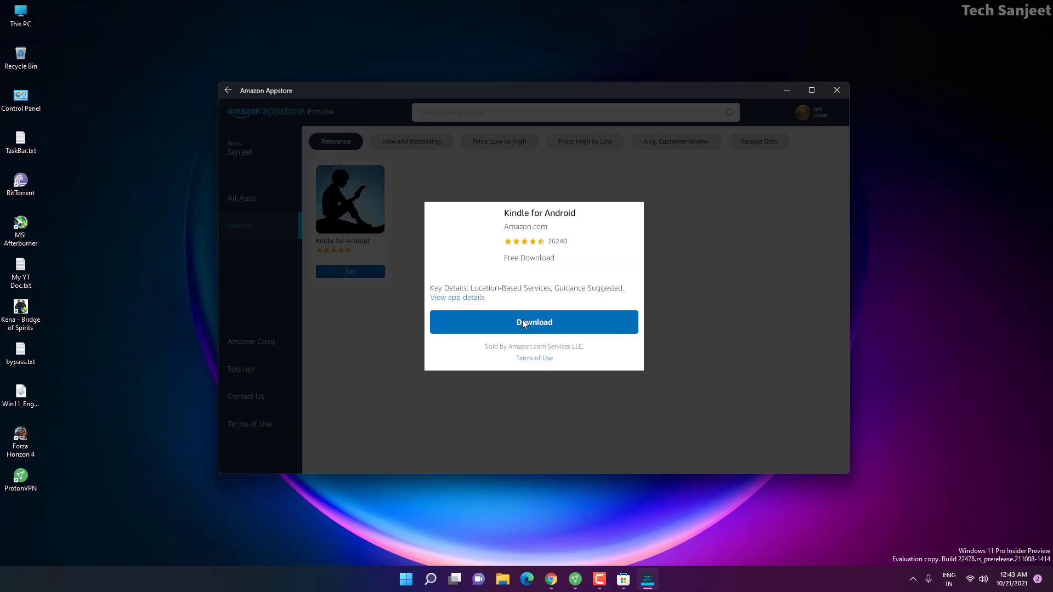
{"action": "left_click", "coordinate": [528, 321]}
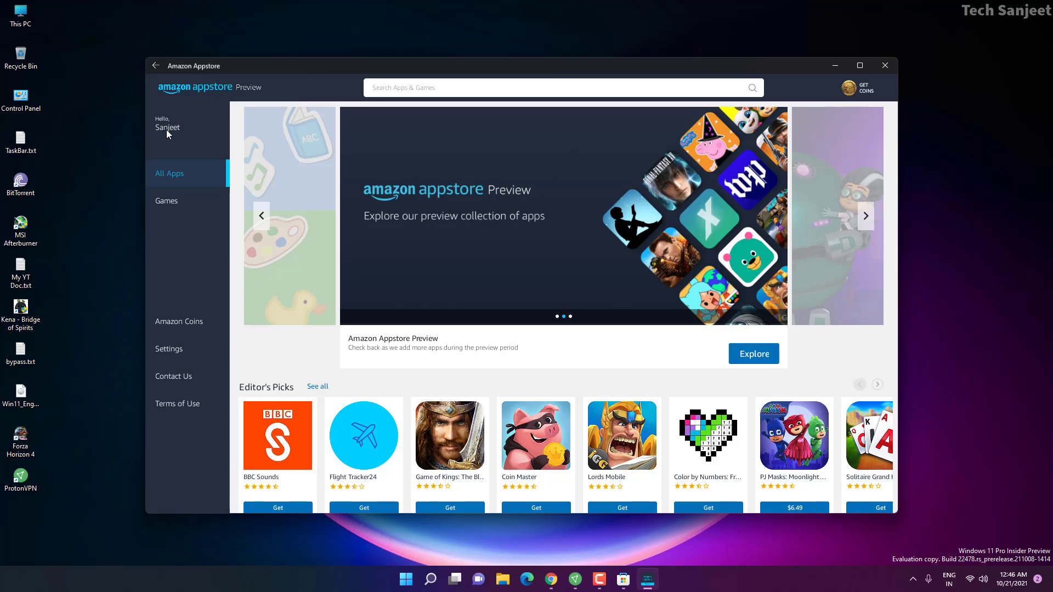
{"action": "left_click", "coordinate": [166, 129]}
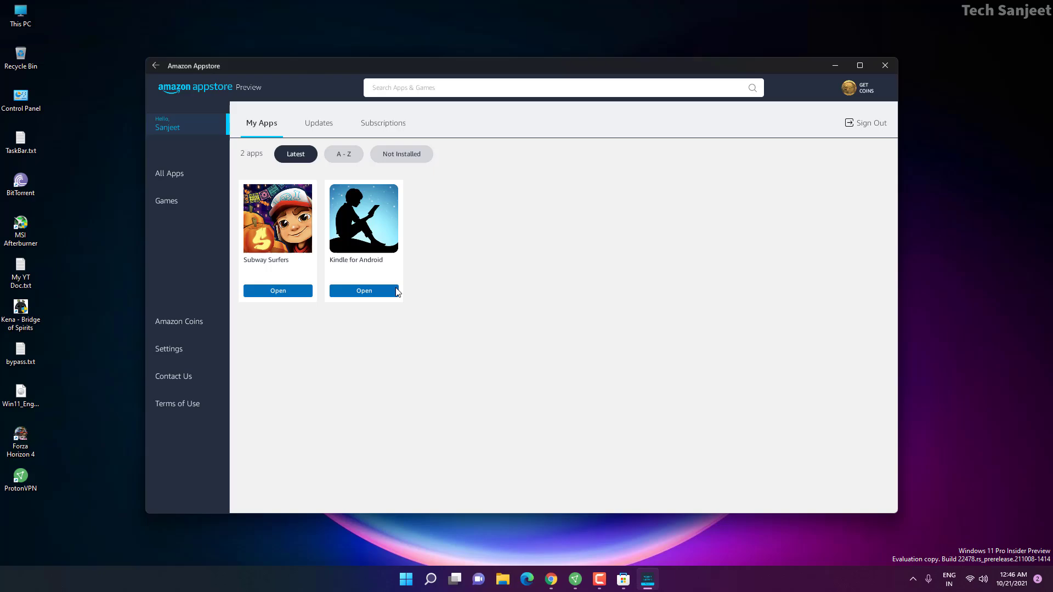
{"action": "left_click", "coordinate": [361, 294]}
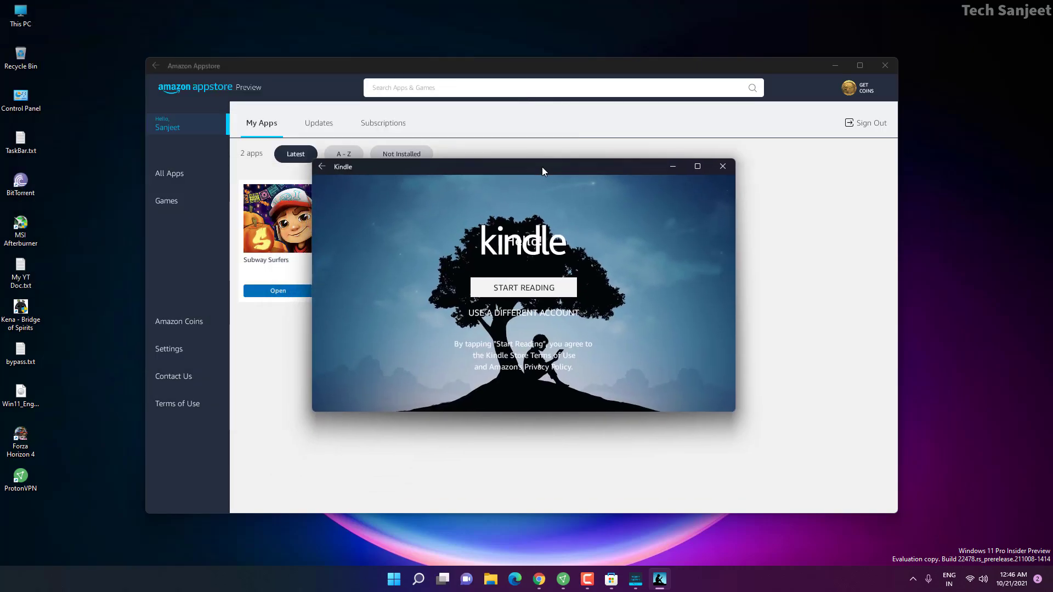
Start reading in Kindle and download the free sample of The Last Thing He Told Me.
{"action": "left_click", "coordinate": [543, 285]}
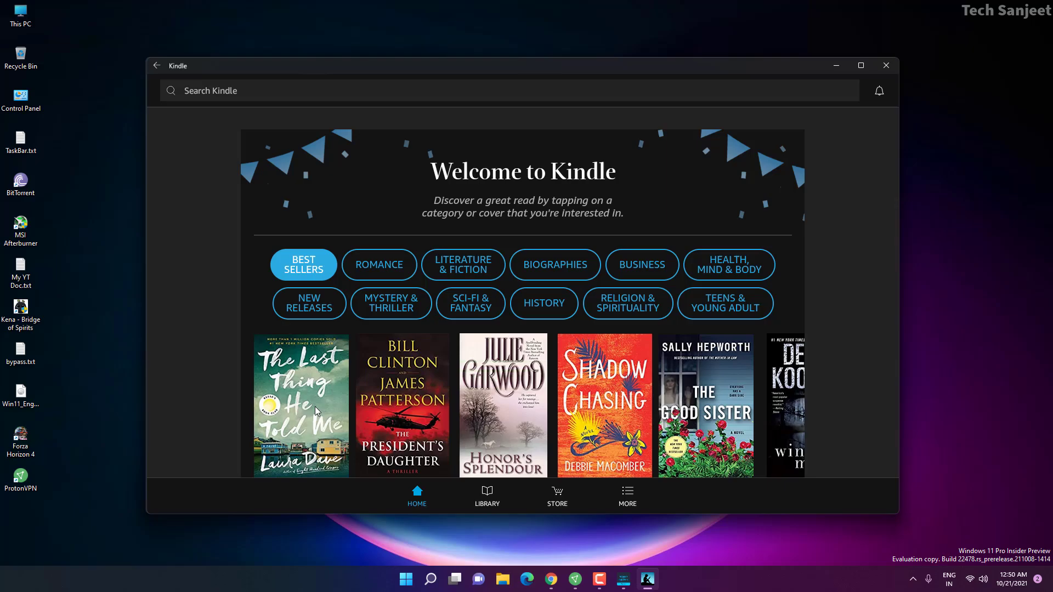
{"action": "left_click", "coordinate": [315, 406]}
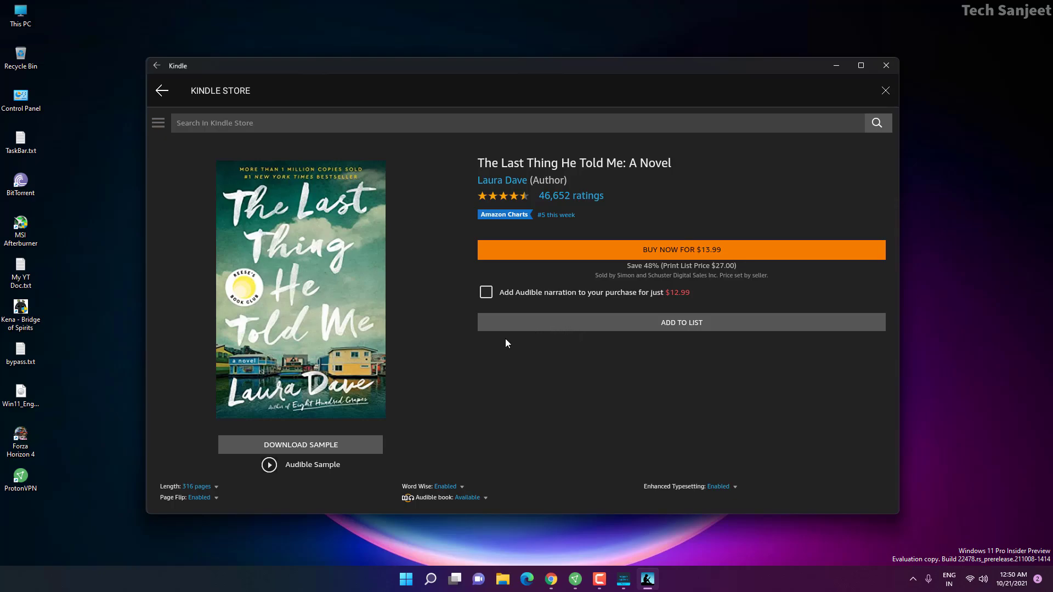
{"action": "scroll", "coordinate": [427, 377], "scroll_direction": "down", "scroll_amount": 1}
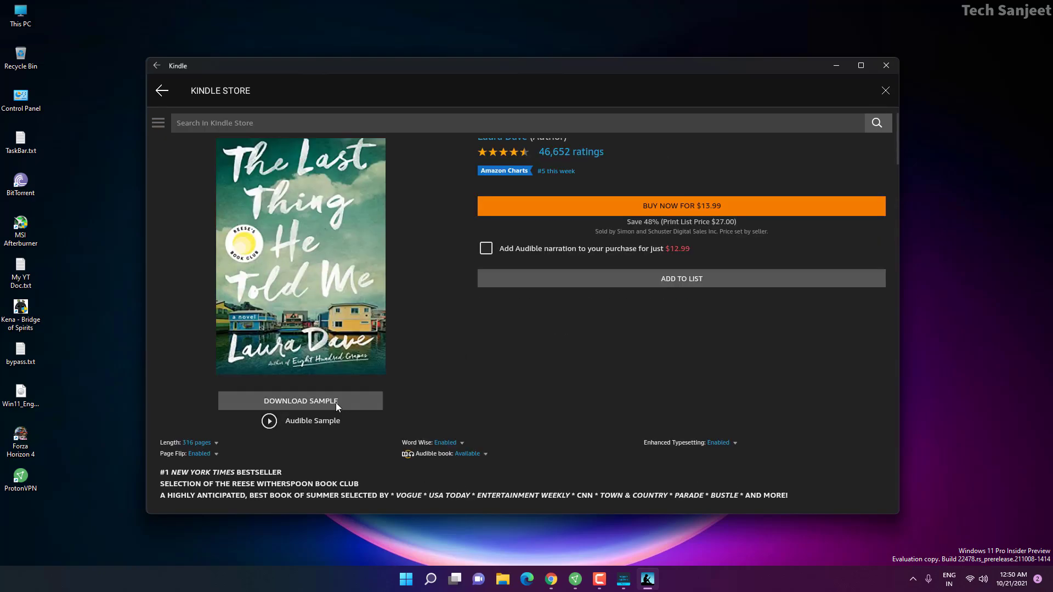
{"action": "left_click", "coordinate": [322, 404]}
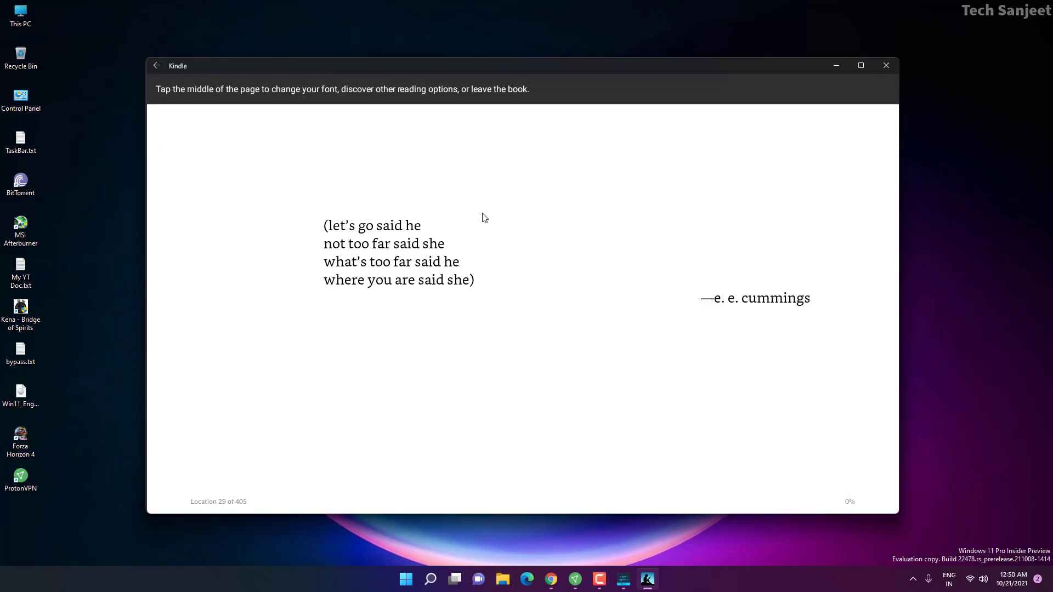
Step through and dismiss the Kindle reading tips to return to full reading view.
{"action": "left_click", "coordinate": [515, 311]}
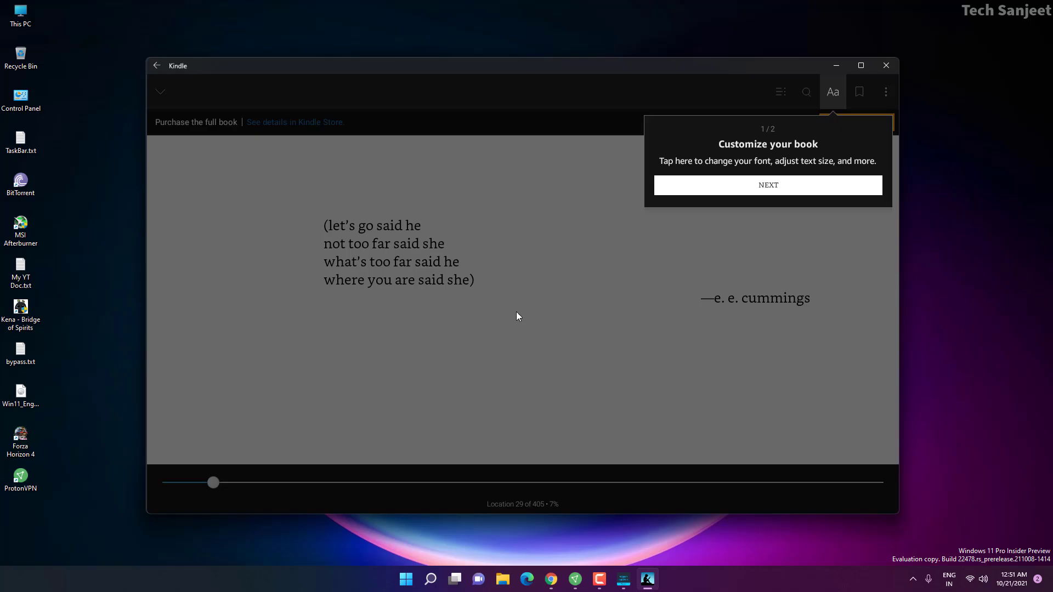
{"action": "left_click", "coordinate": [774, 188]}
{"action": "left_click", "coordinate": [324, 187]}
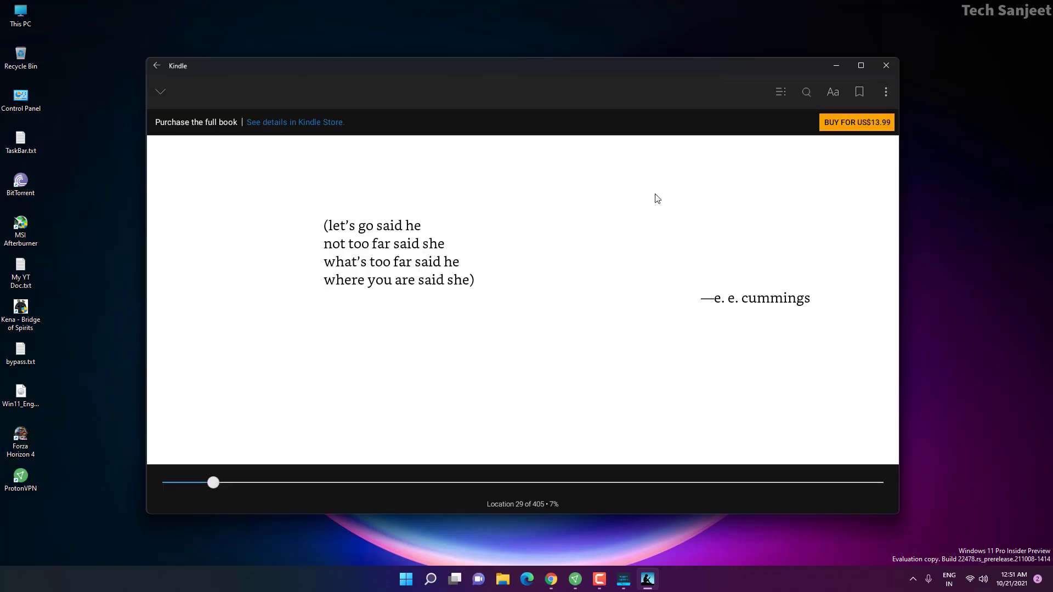
{"action": "left_click", "coordinate": [369, 406]}
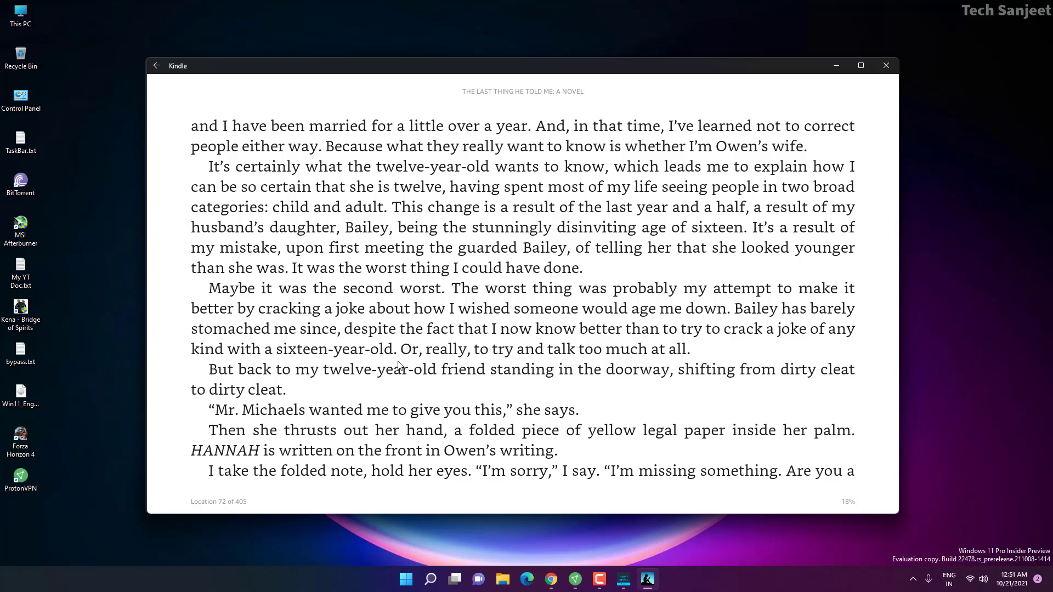
Page through the sample, go back to the store and open Task Manager.
{"action": "scroll", "coordinate": [398, 365], "scroll_direction": "down", "scroll_amount": 1}
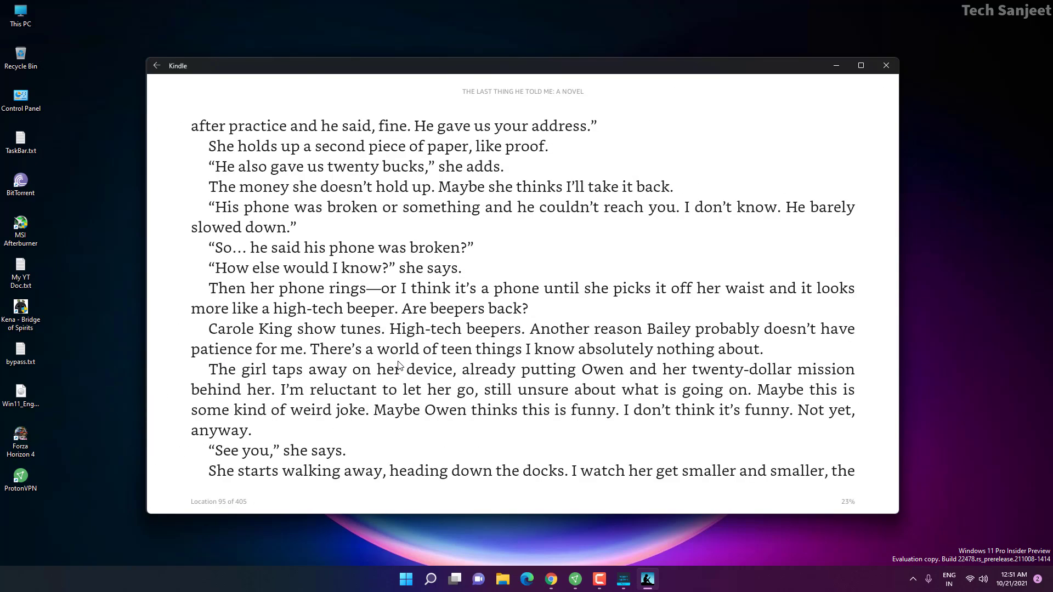
{"action": "scroll", "coordinate": [398, 366], "scroll_direction": "up", "scroll_amount": 2}
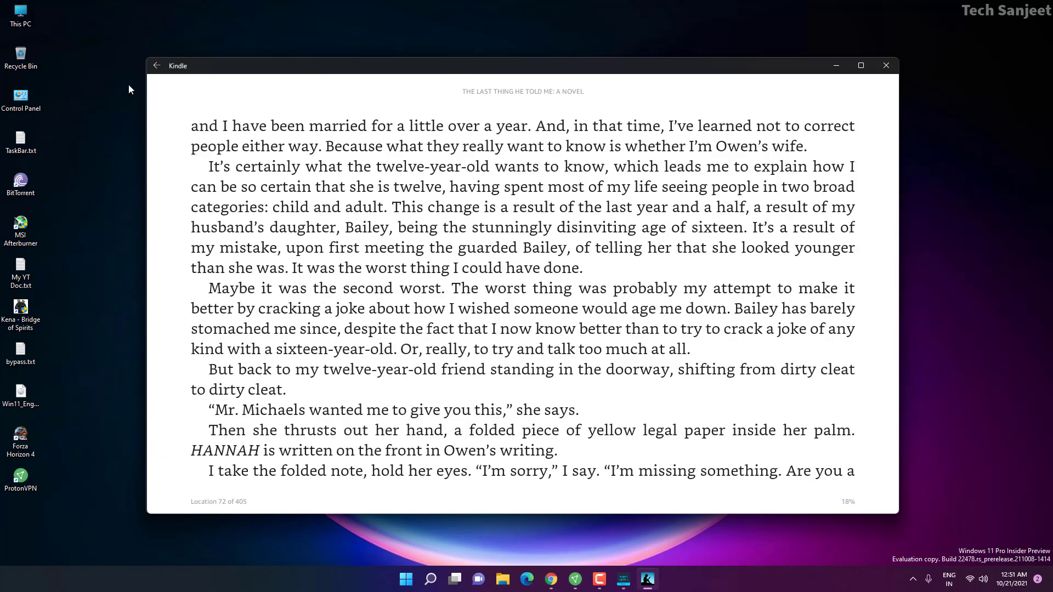
{"action": "left_click", "coordinate": [157, 65]}
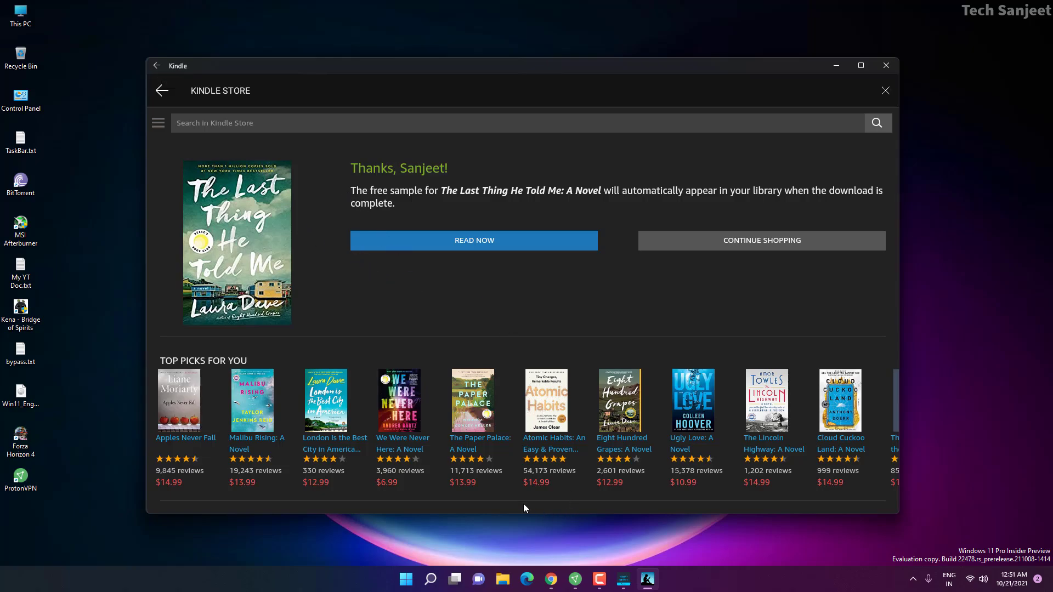
{"action": "key", "text": "ctrl+shift+Escape"}
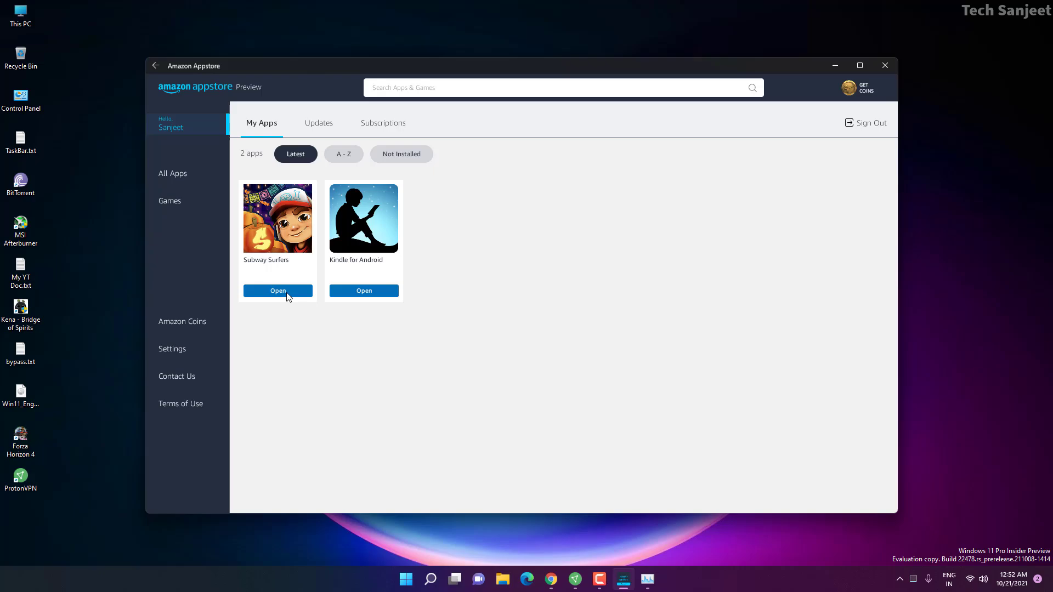
Launch Subway Surfers, move its window right, set age 21 and accept the data notice.
{"action": "left_click", "coordinate": [286, 294]}
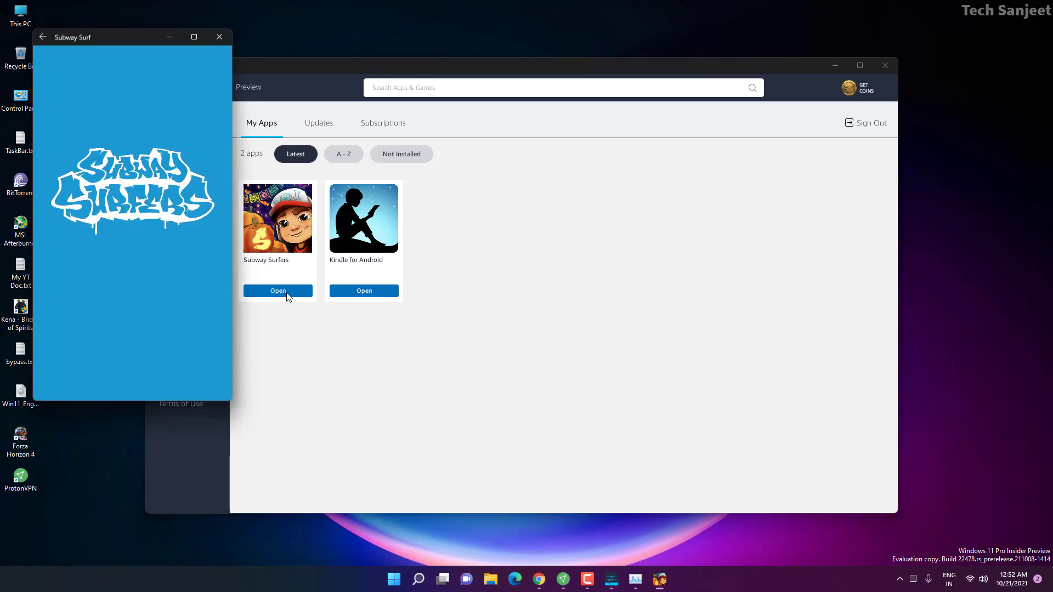
{"action": "left_click_drag", "start_coordinate": [132, 41], "coordinate": [775, 116]}
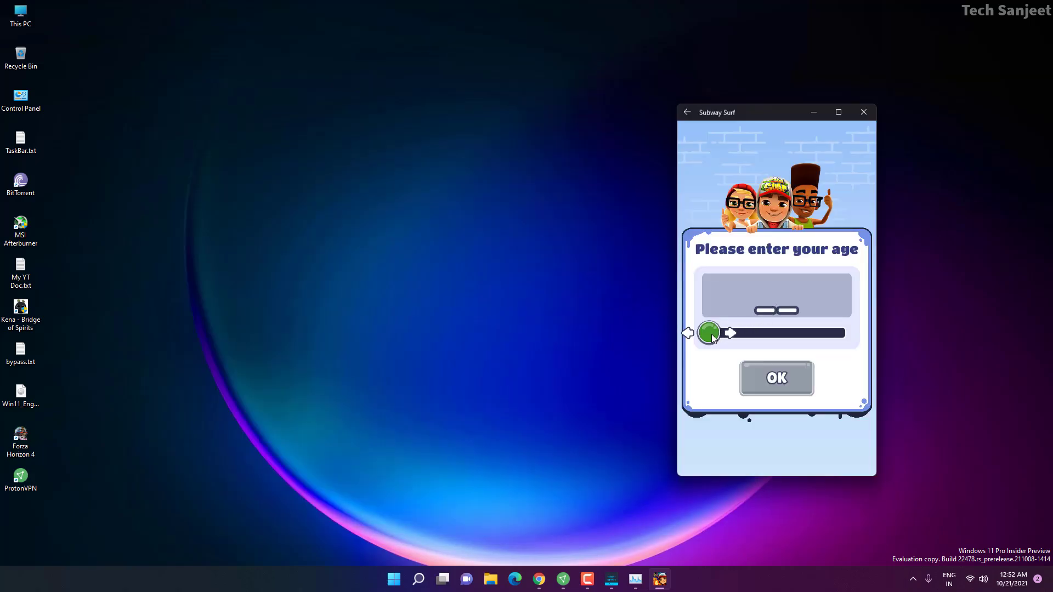
{"action": "left_click_drag", "start_coordinate": [709, 333], "coordinate": [755, 337]}
{"action": "left_click", "coordinate": [770, 389]}
{"action": "left_click", "coordinate": [771, 389]}
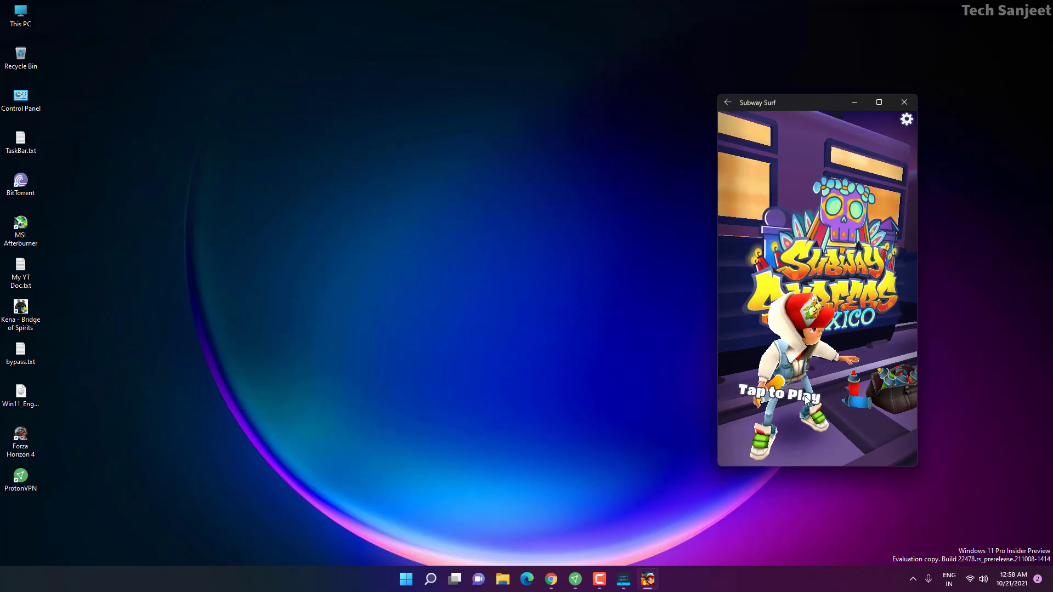
Play a Subway Surfers run, dodging, rolling, jumping and using the hoverboard, then open Task Manager.
{"action": "left_click", "coordinate": [808, 402]}
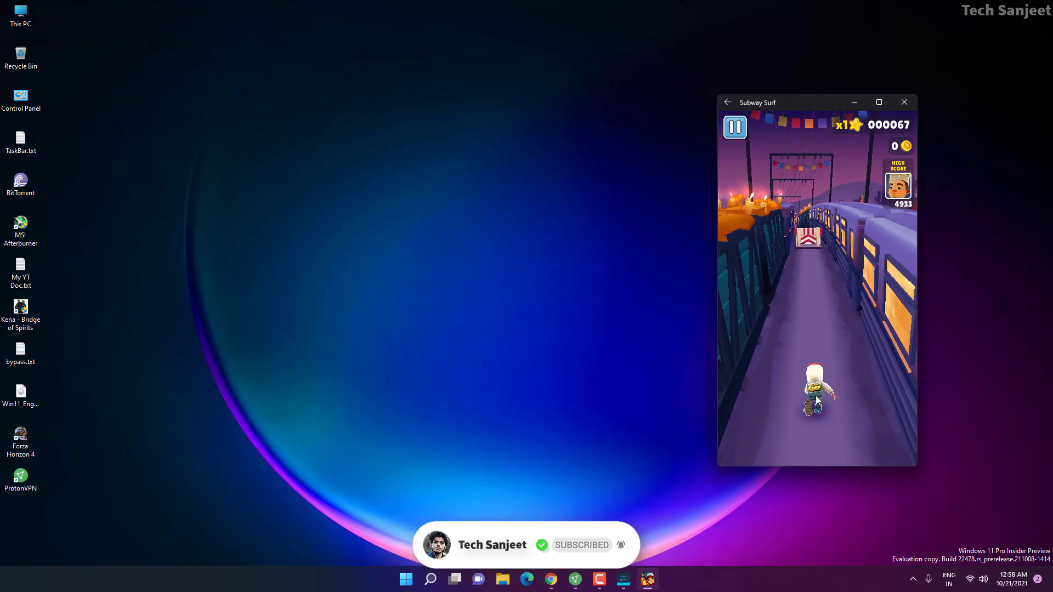
{"action": "key", "text": "Up"}
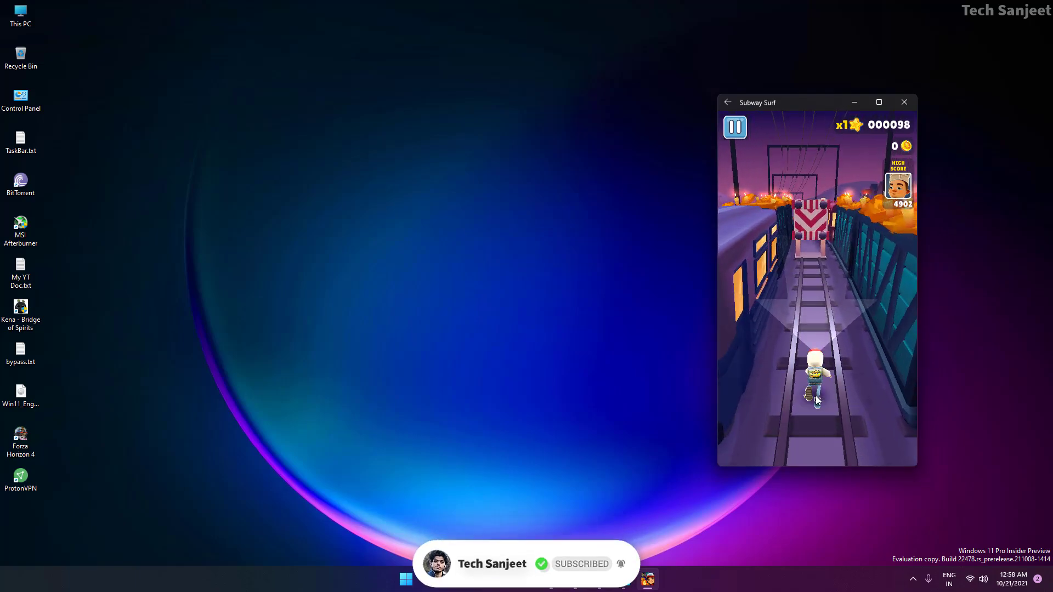
{"action": "key", "text": "Down"}
{"action": "key", "text": "Down"}
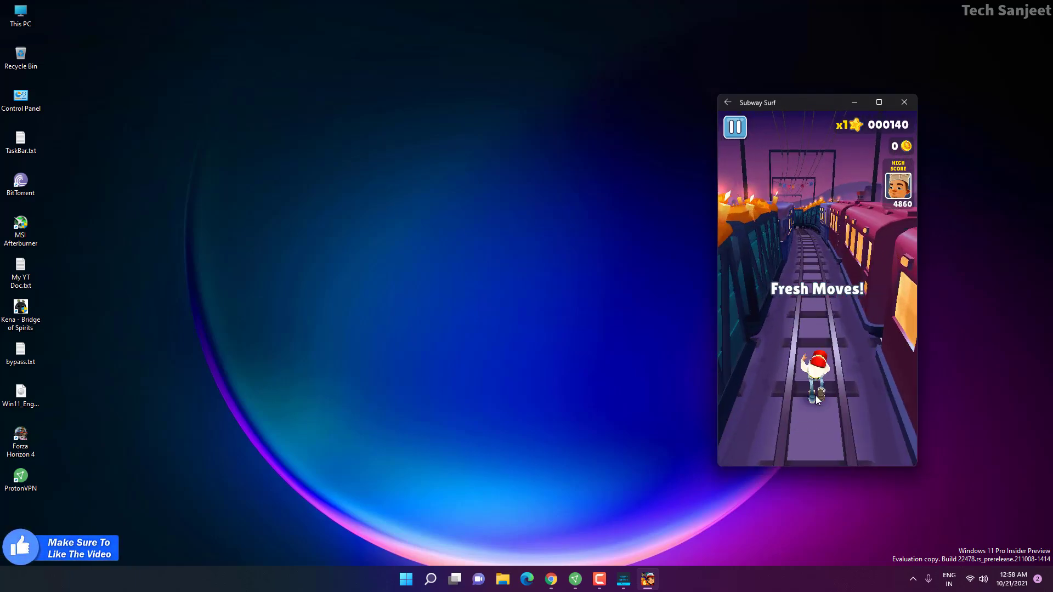
{"action": "key", "text": "Left"}
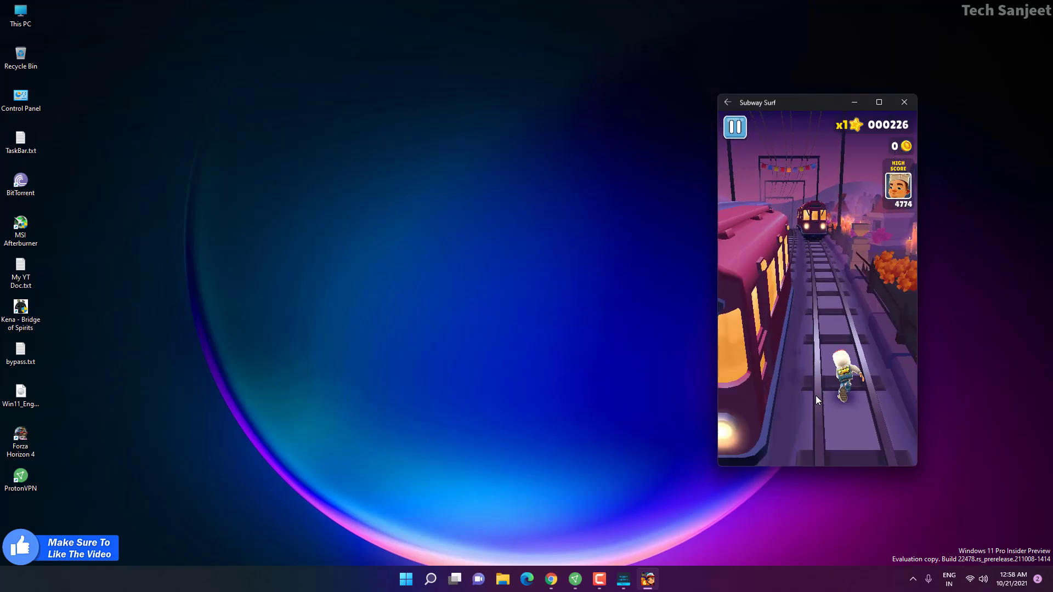
{"action": "key", "text": "Right"}
{"action": "key", "text": "space"}
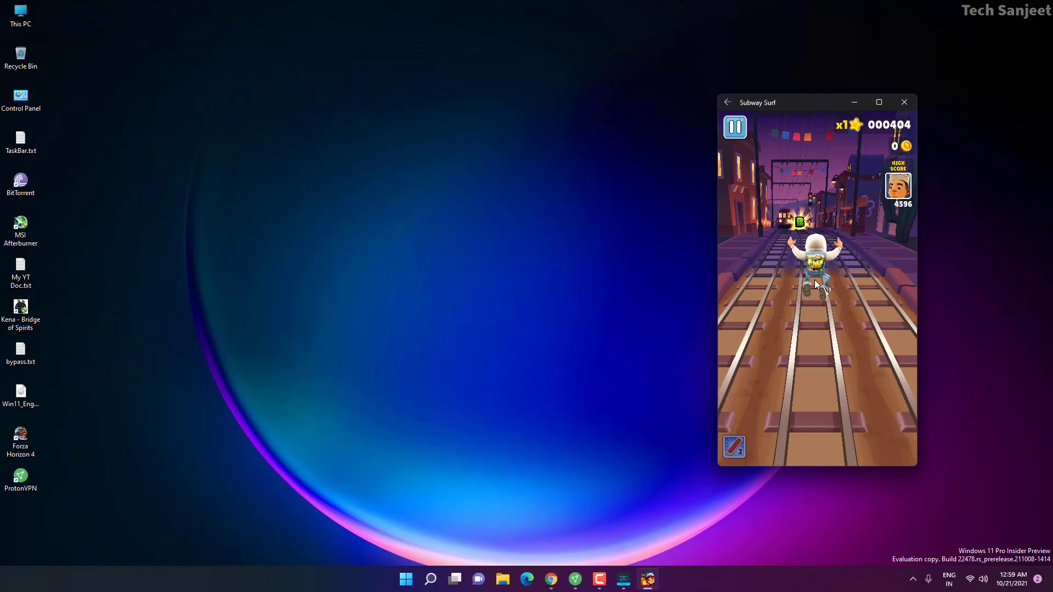
{"action": "key", "text": "Left"}
{"action": "key", "text": "Right"}
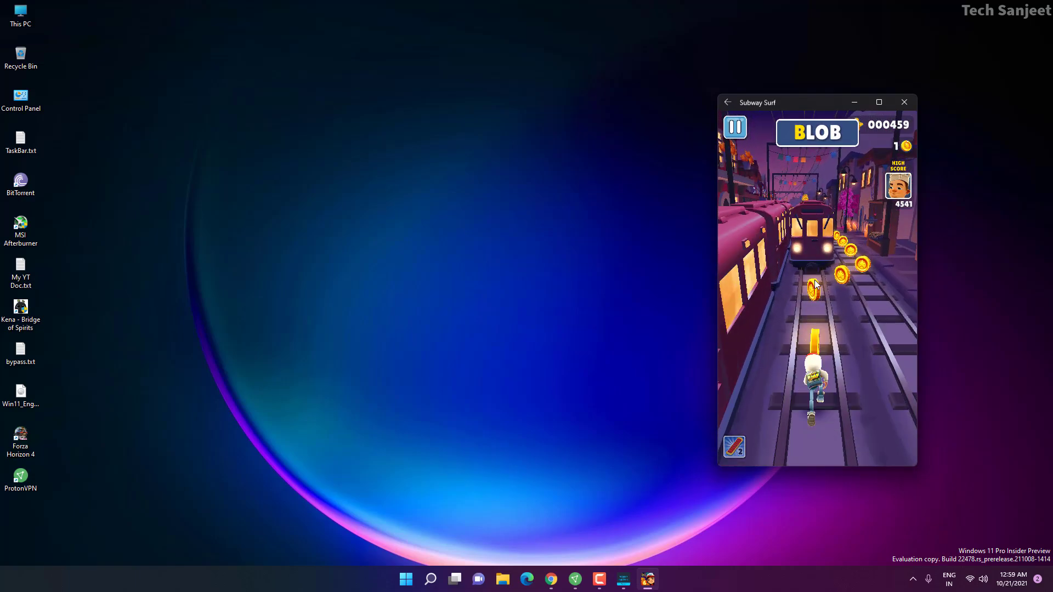
{"action": "key", "text": "Up"}
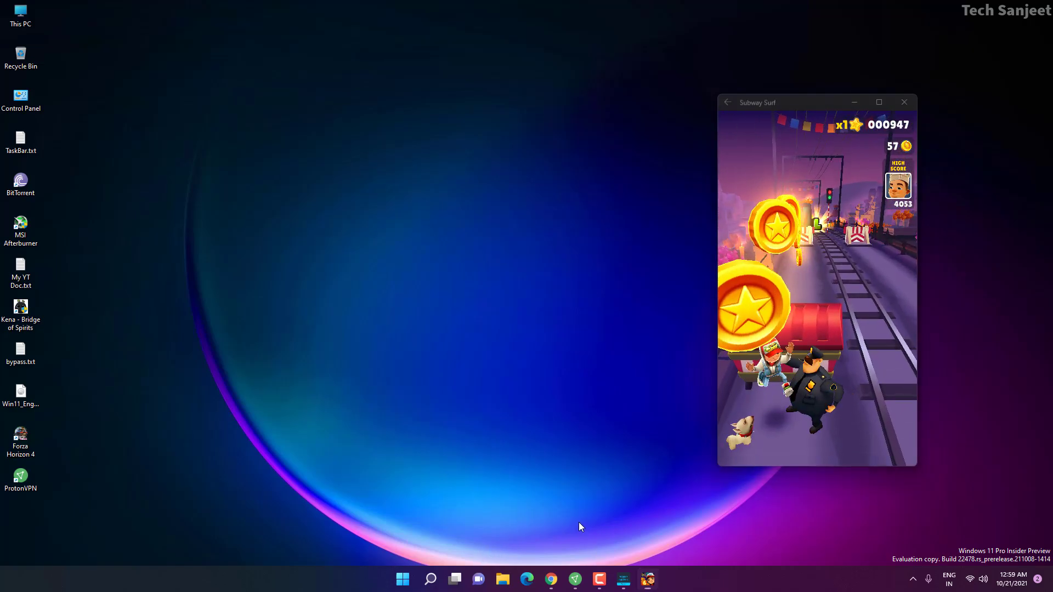
{"action": "key", "text": "ctrl+shift+Escape"}
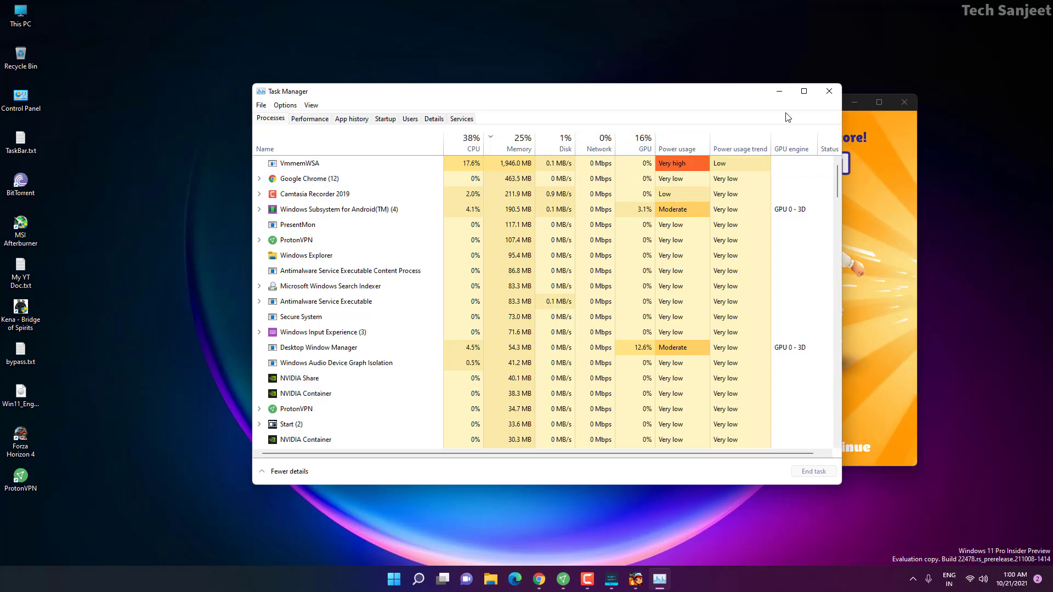
Close Task Manager, pass the high-score screen and start another Subway Surfers run.
{"action": "left_click", "coordinate": [829, 91]}
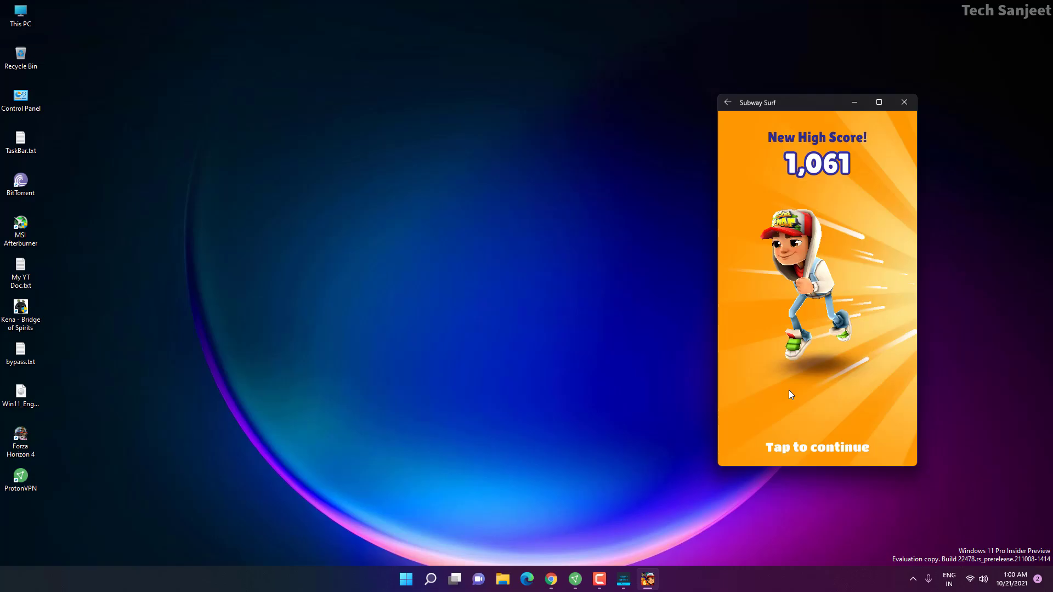
{"action": "left_click", "coordinate": [788, 390]}
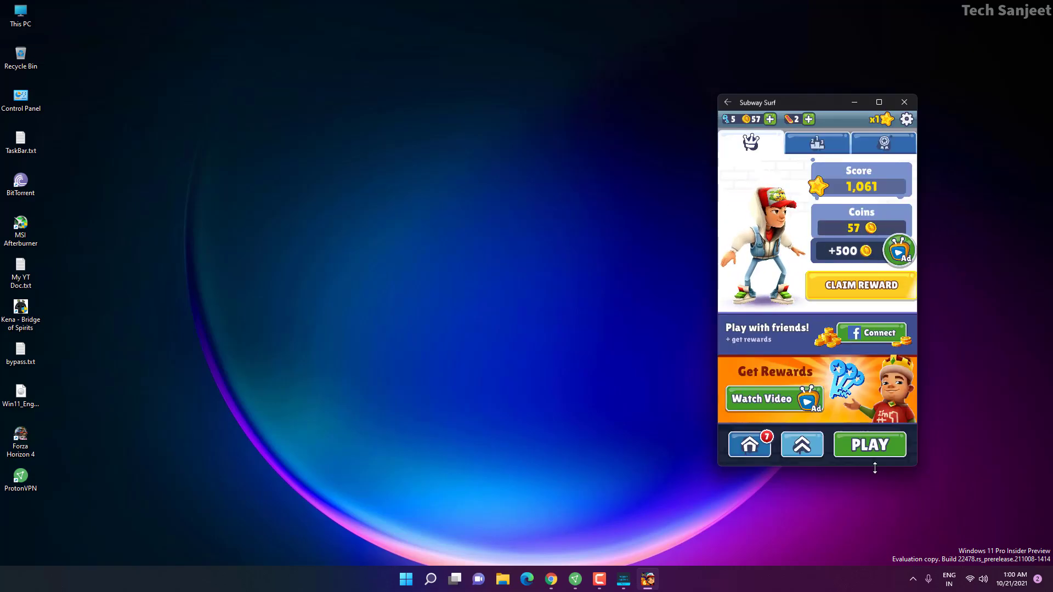
{"action": "left_click", "coordinate": [876, 449]}
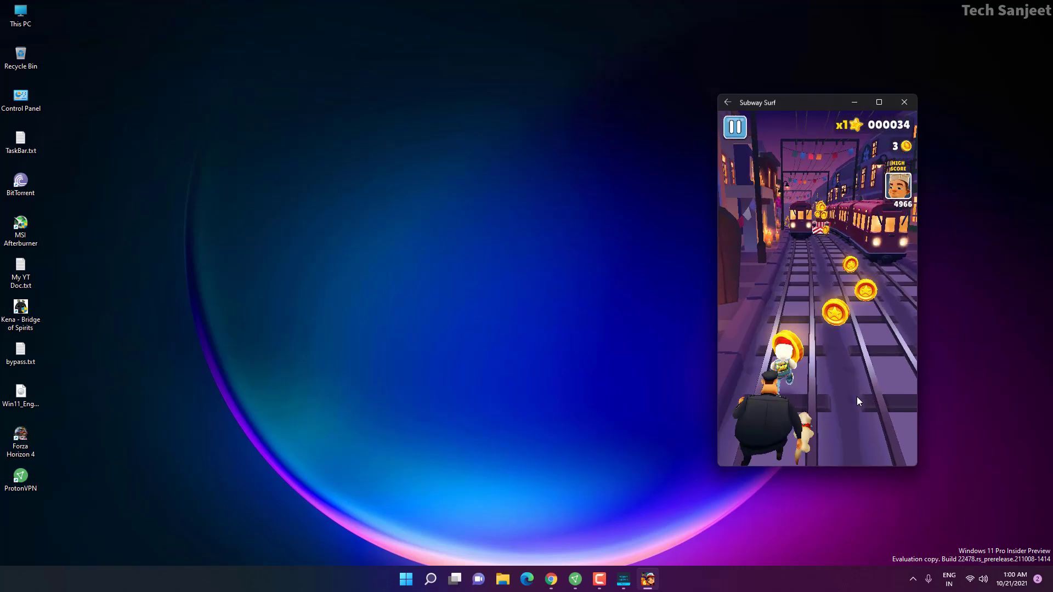
{"action": "key", "text": "Left"}
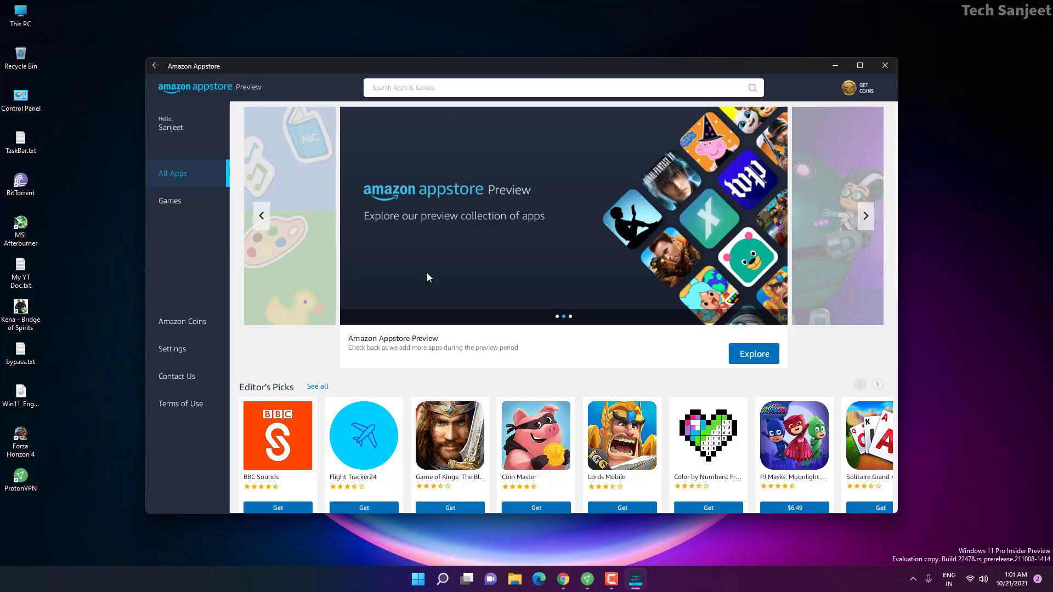
Scroll the Appstore All Apps page down to the Games row.
{"action": "scroll", "coordinate": [478, 316], "scroll_direction": "down", "scroll_amount": 5}
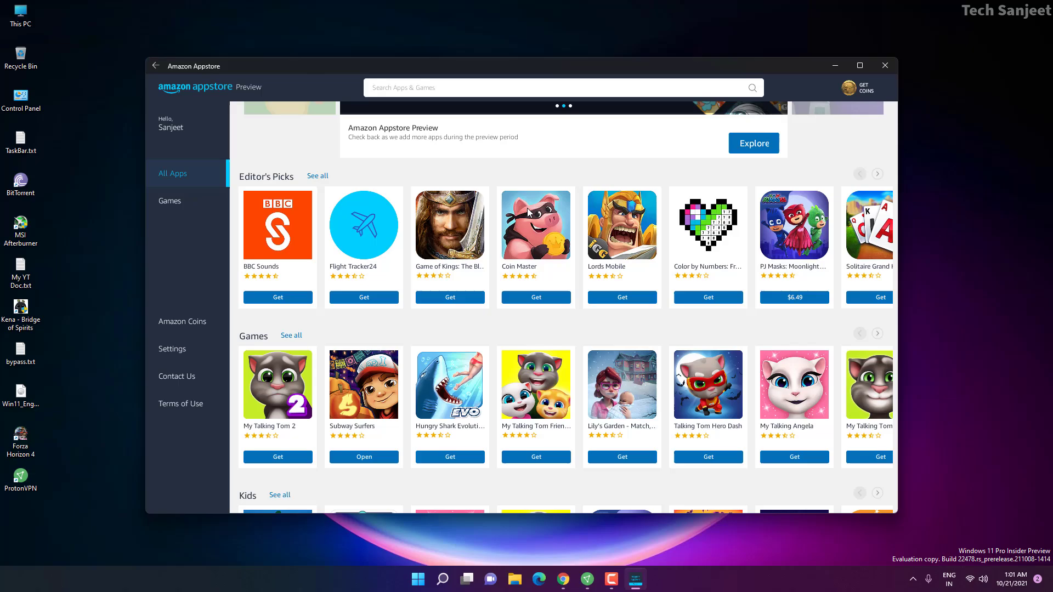
Hide Amazon Appstore, narrow ProtonVPN's country search to 'us' on the US connection, then minimize ProtonVPN.
{"action": "left_click", "coordinate": [834, 65]}
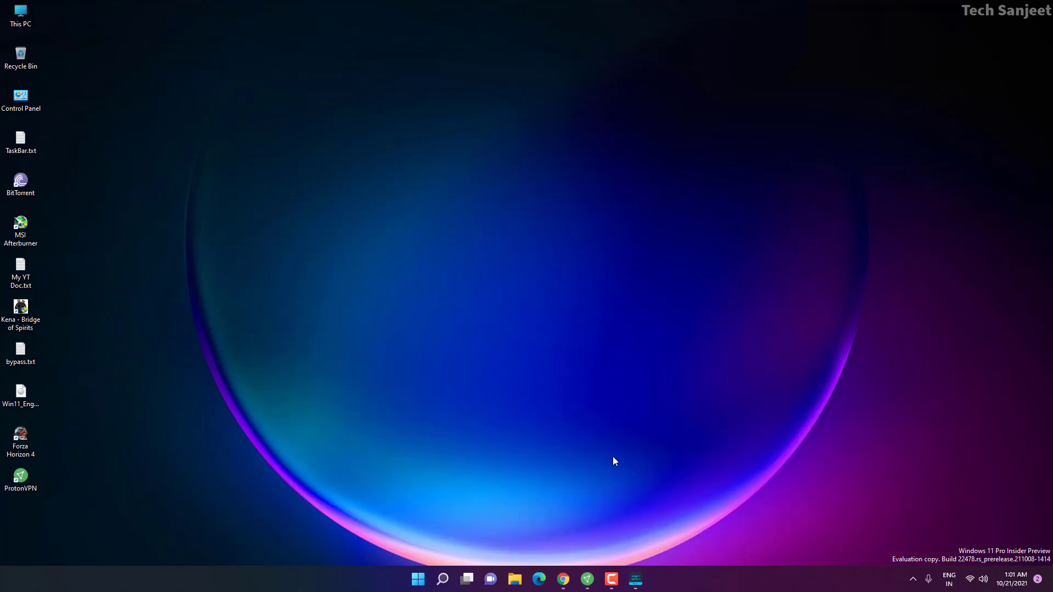
{"action": "left_click", "coordinate": [589, 578]}
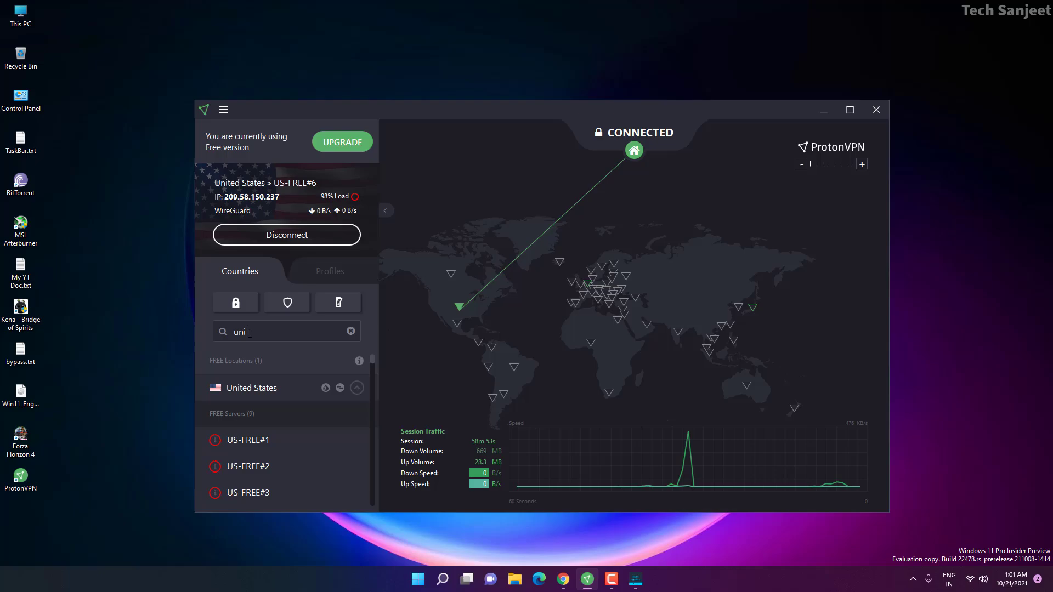
{"action": "key", "text": "BackSpace"}
{"action": "key", "text": "BackSpace"}
{"action": "type", "text": "s"}
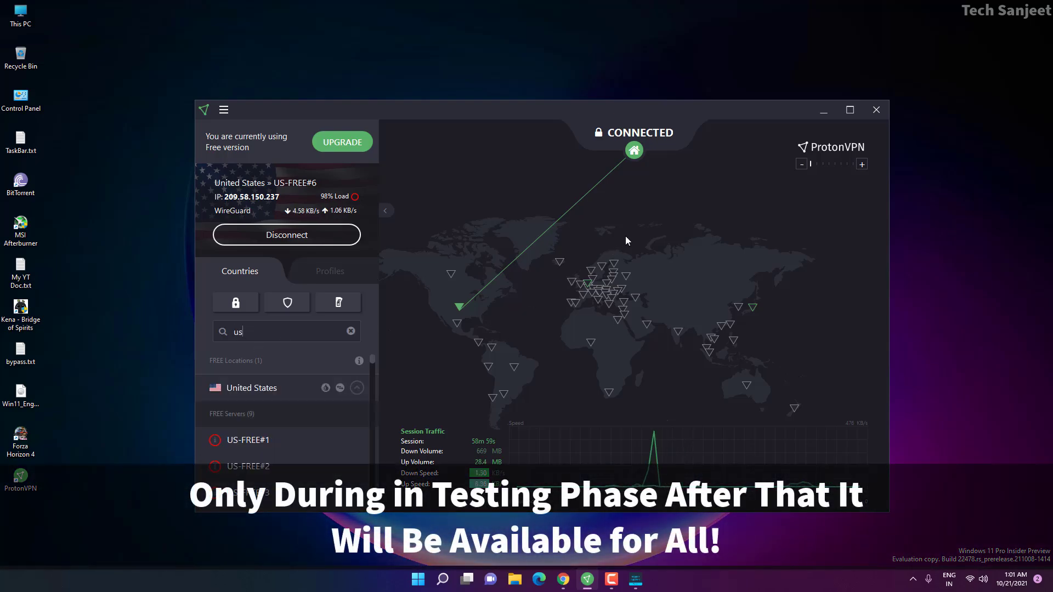
{"action": "left_click", "coordinate": [823, 109]}
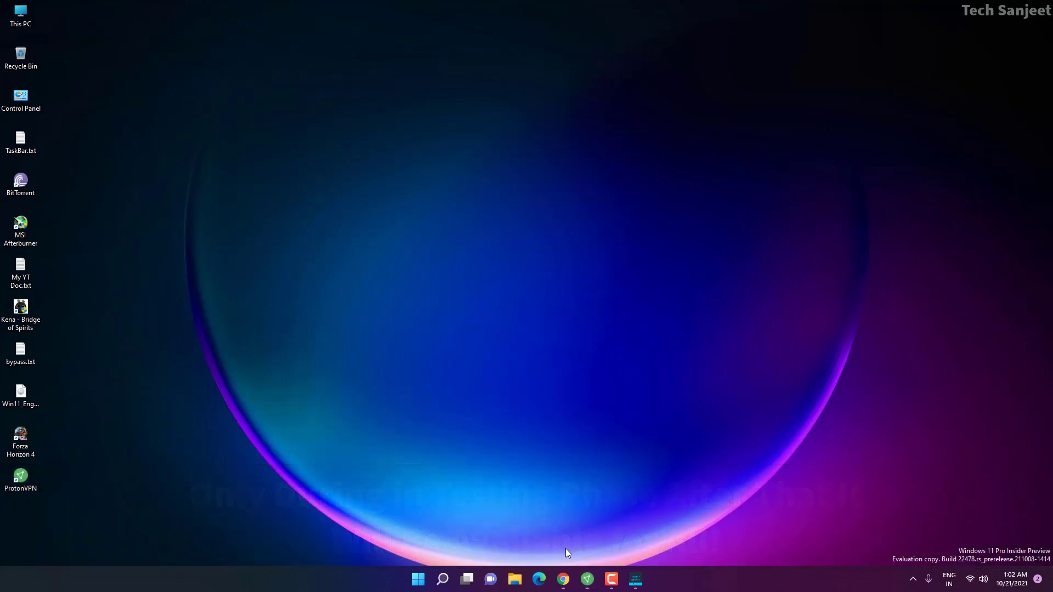
Reach Windows Update > Windows Insider Programme and confirm build 22478.1012 on the Beta channel.
{"action": "mouse_move", "coordinate": [566, 577]}
{"action": "left_click", "coordinate": [418, 579]}
{"action": "left_click", "coordinate": [558, 264]}
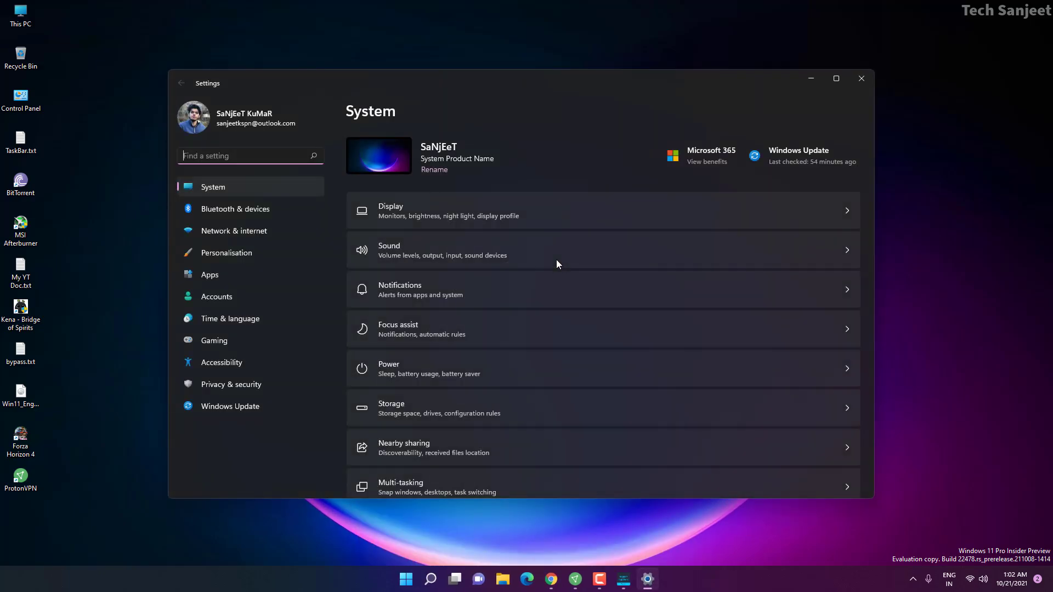
{"action": "left_click", "coordinate": [266, 404]}
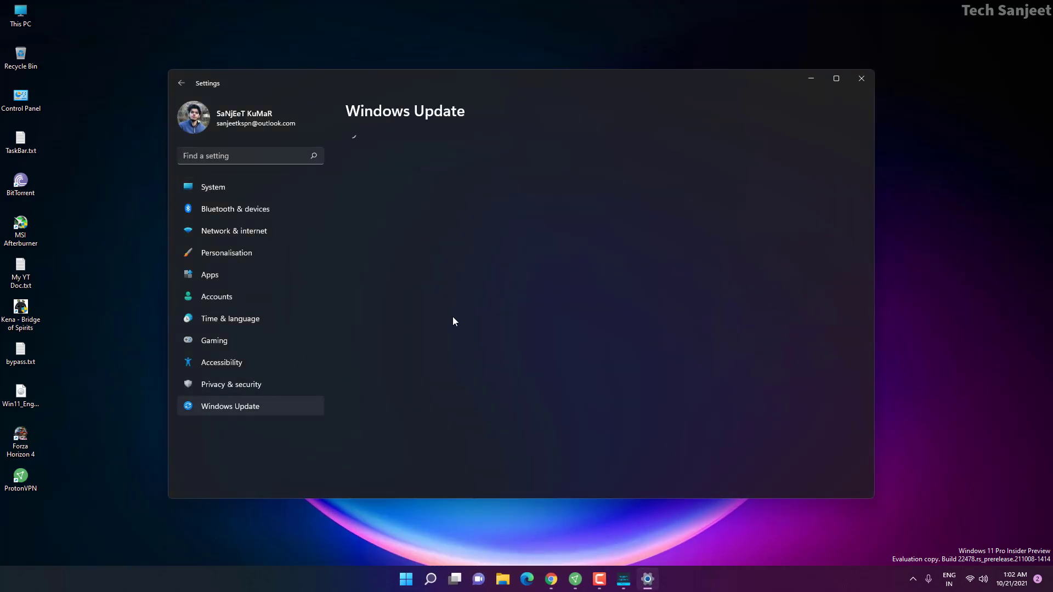
{"action": "left_click", "coordinate": [495, 348]}
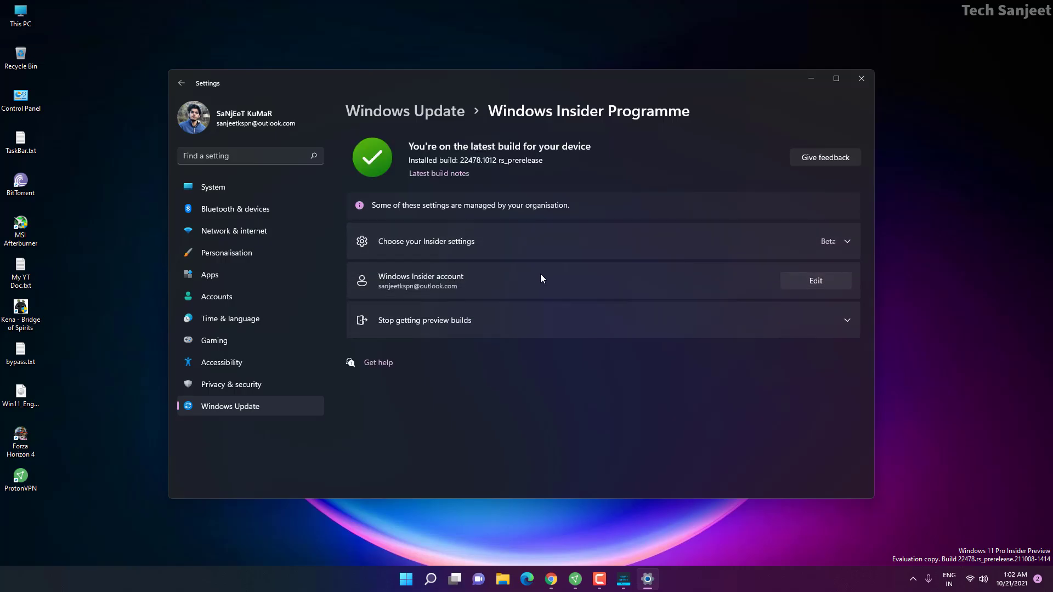
{"action": "left_click", "coordinate": [696, 249]}
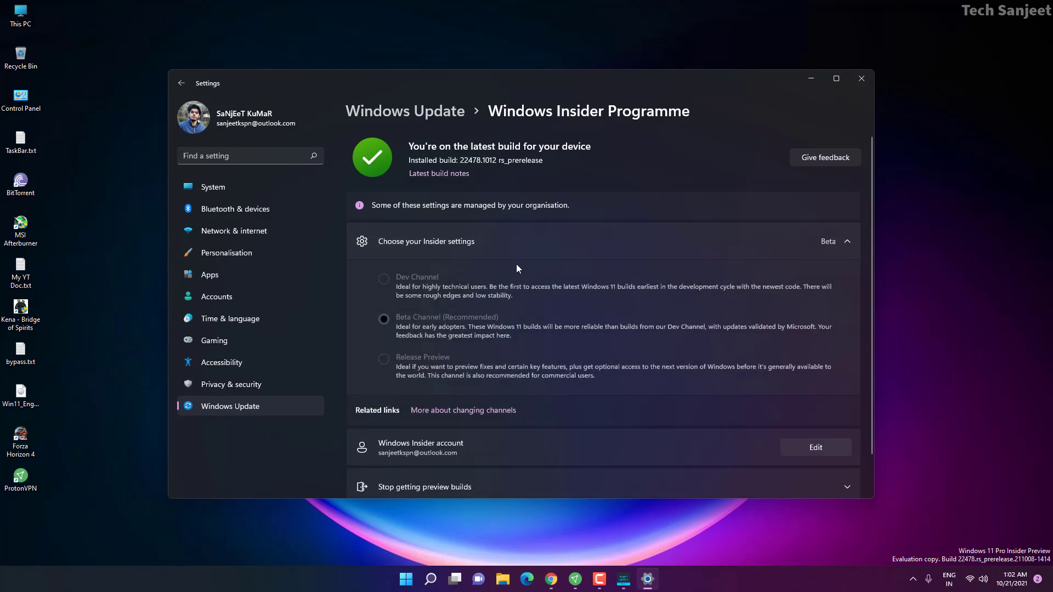
{"action": "left_click", "coordinate": [522, 243]}
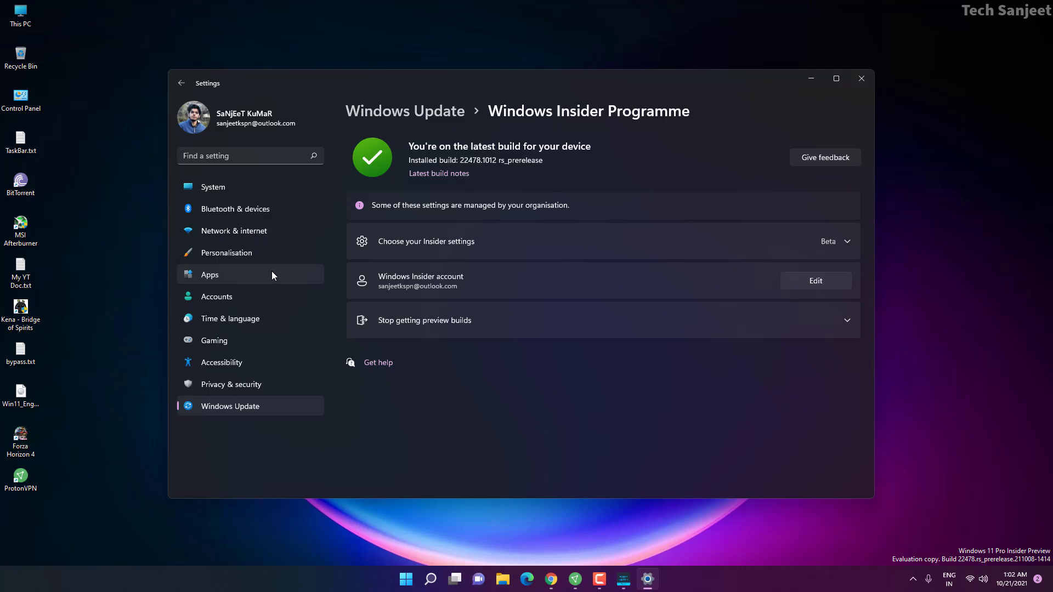
Check Time & language > Language & region shows United States, cancelling the Add a language dialog.
{"action": "left_click", "coordinate": [252, 318]}
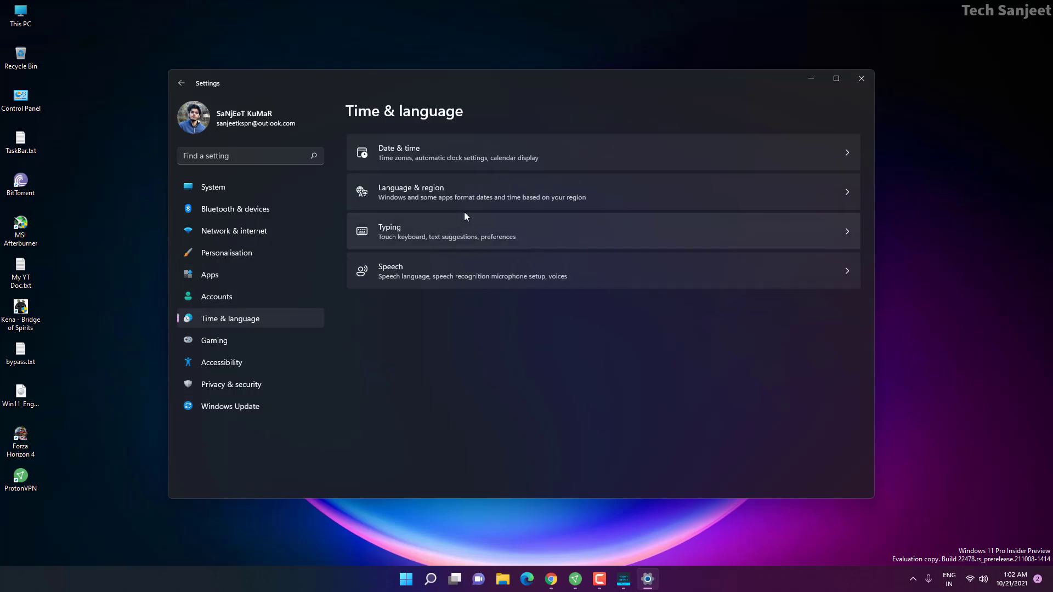
{"action": "left_click", "coordinate": [538, 200]}
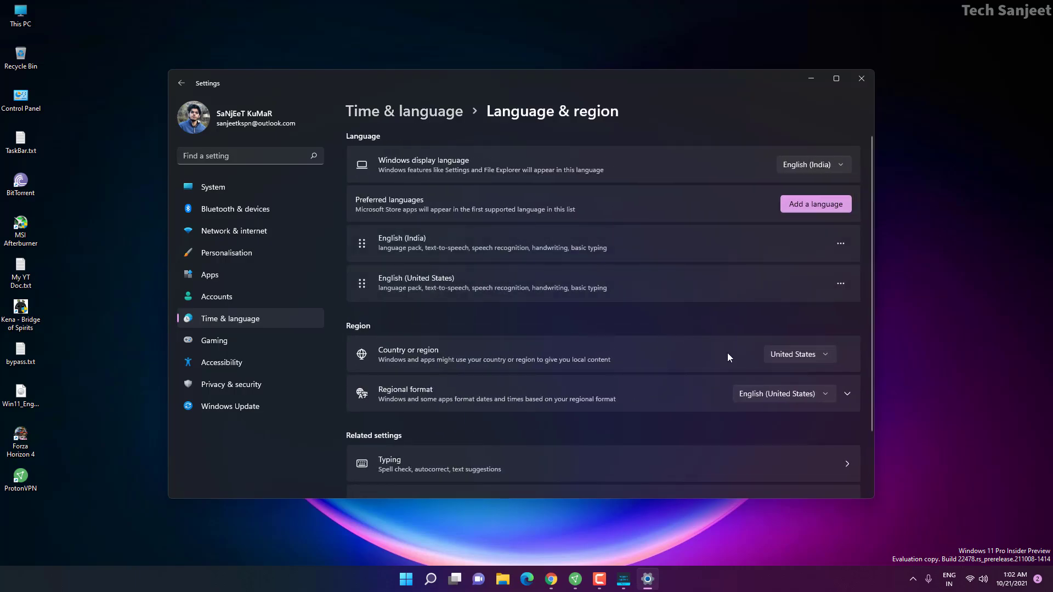
{"action": "scroll", "coordinate": [722, 353], "scroll_direction": "down", "scroll_amount": 2}
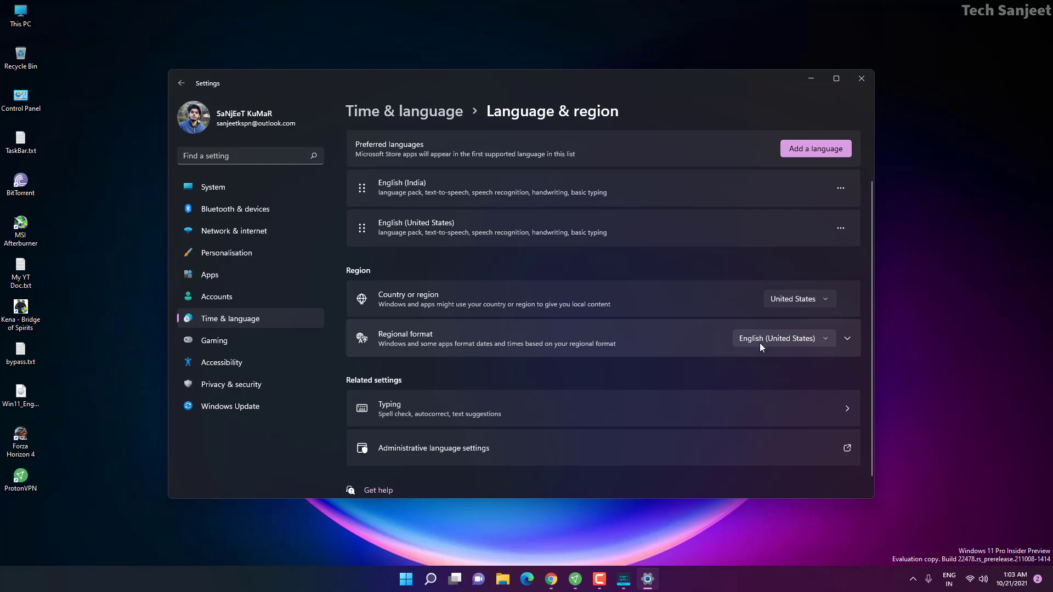
{"action": "scroll", "coordinate": [761, 343], "scroll_direction": "up", "scroll_amount": 2}
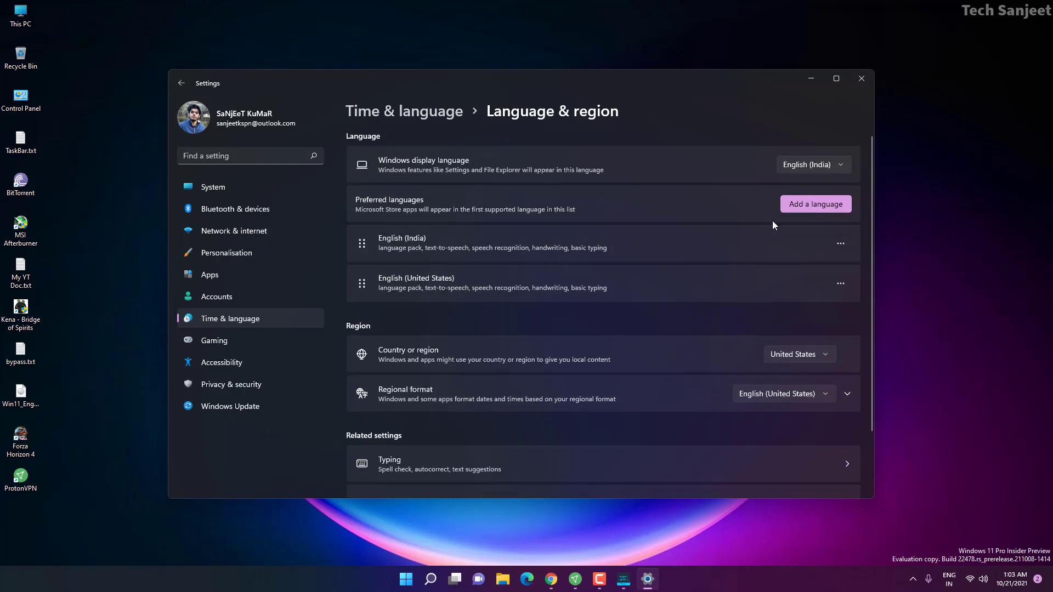
{"action": "left_click", "coordinate": [791, 203]}
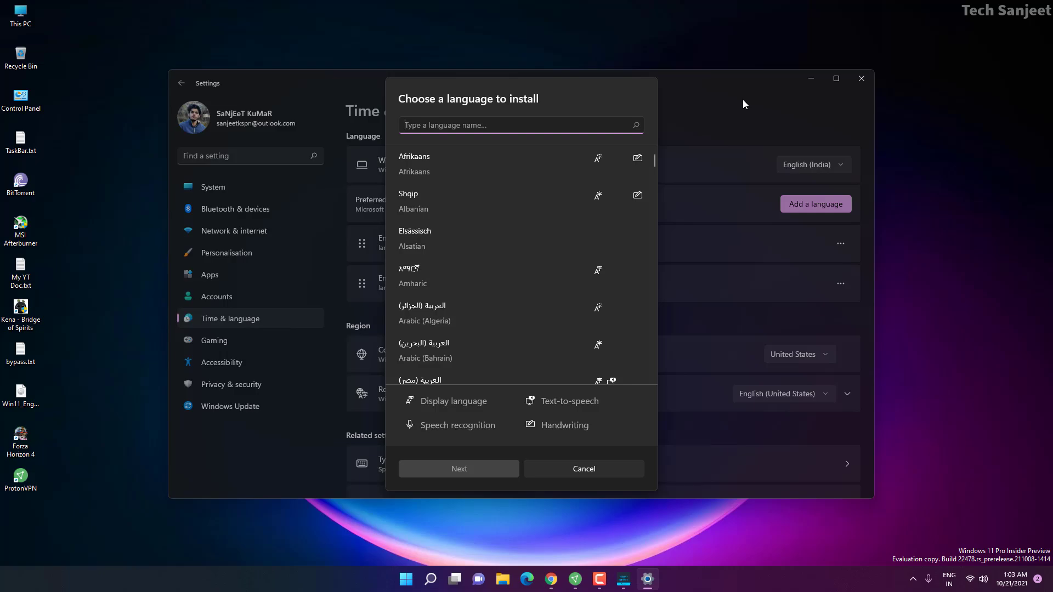
{"action": "key", "text": "Escape"}
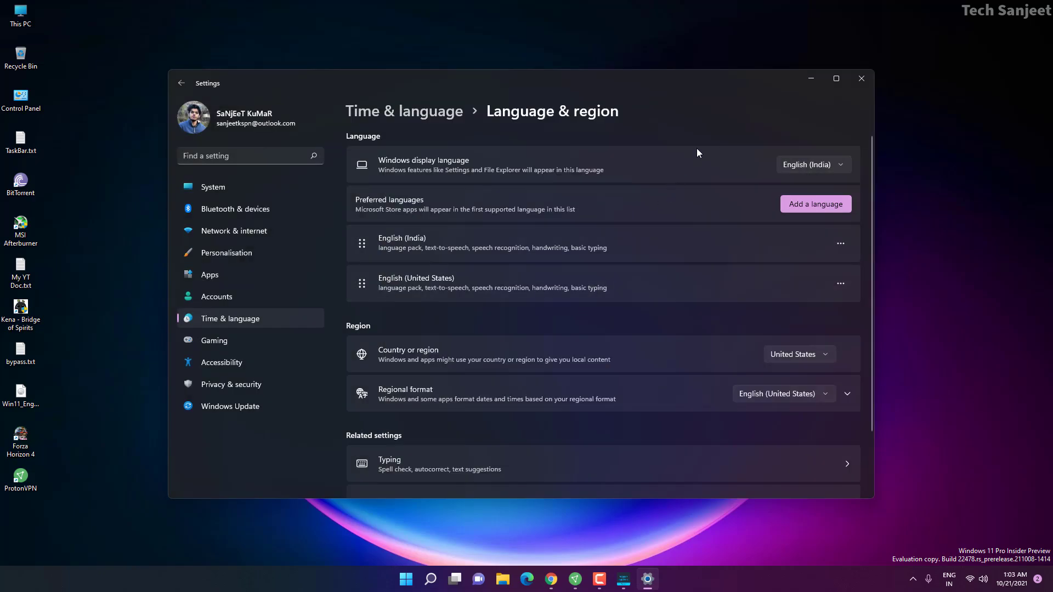
Close Settings and keep ProtonVPN minimized in the background.
{"action": "left_click", "coordinate": [858, 80]}
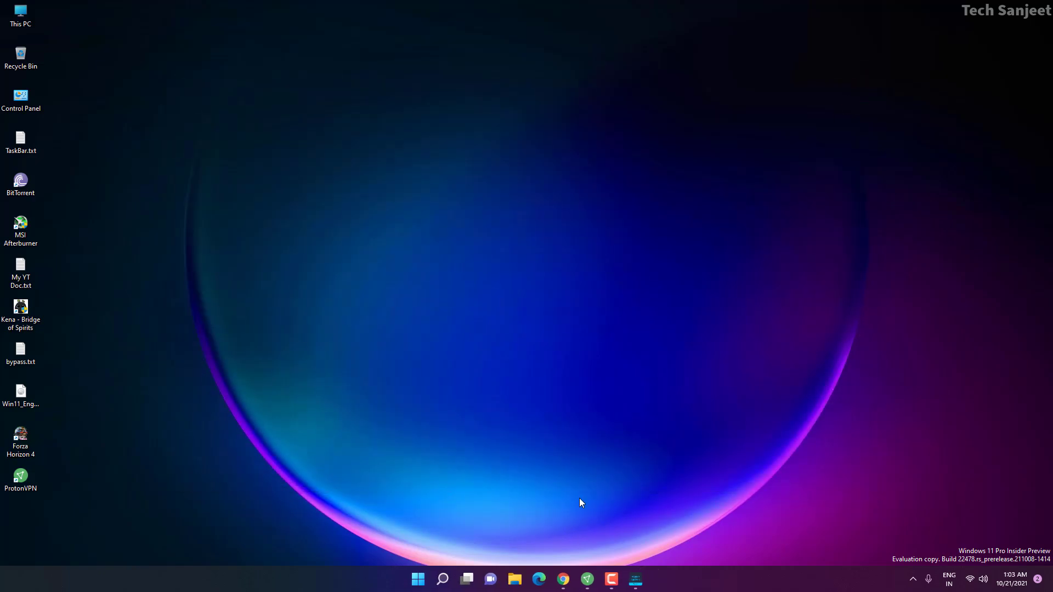
{"action": "left_click", "coordinate": [587, 579]}
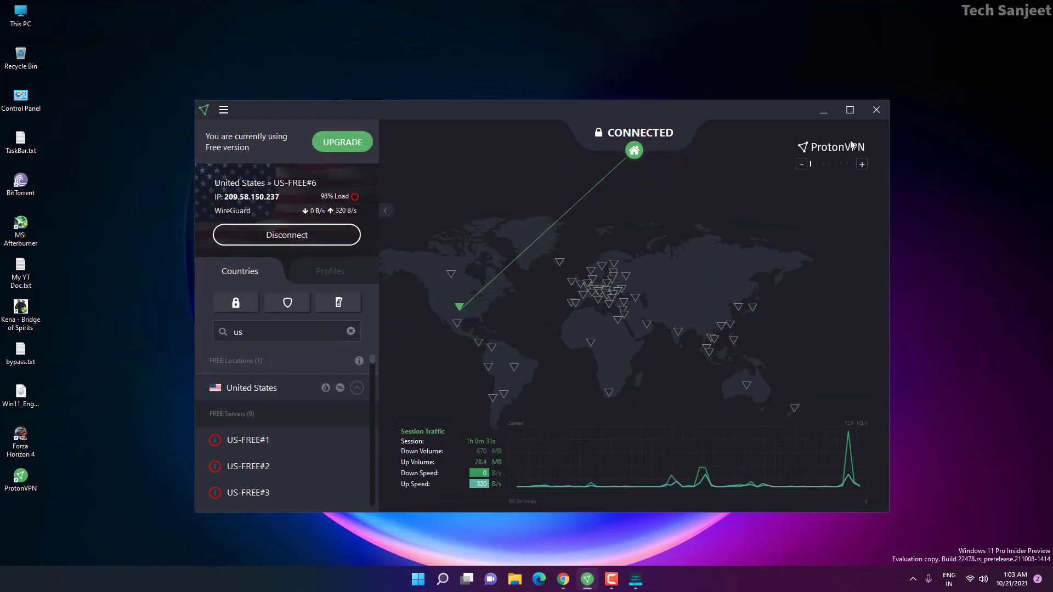
{"action": "left_click", "coordinate": [820, 113]}
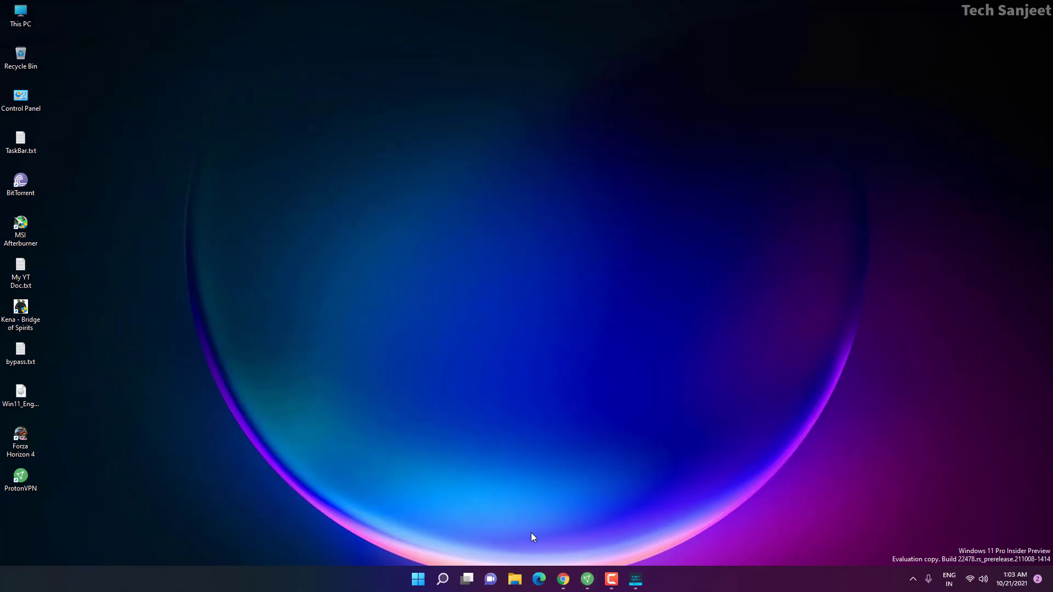
{"action": "left_click", "coordinate": [420, 581]}
Launch Microsoft Store, search 'amazon ap' and choose the Amazon Appstore suggestion.
{"action": "left_click", "coordinate": [443, 255]}
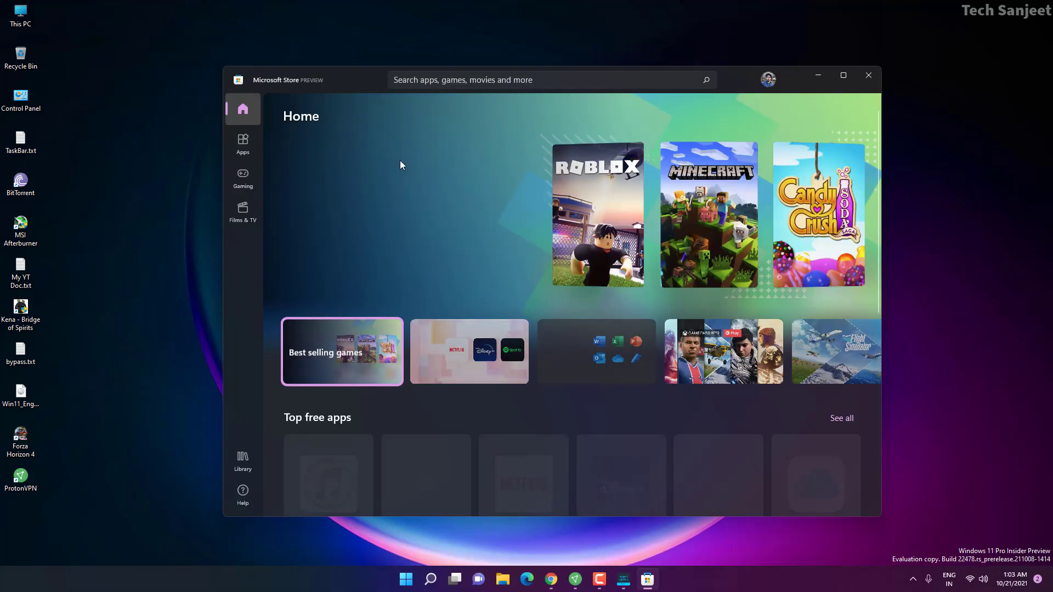
{"action": "left_click", "coordinate": [462, 78]}
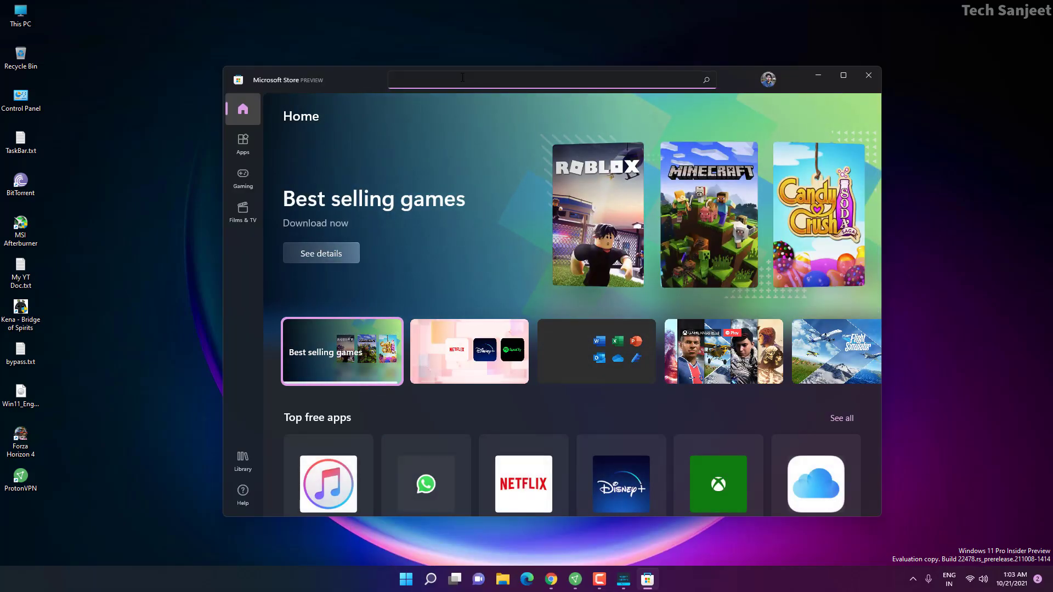
{"action": "type", "text": "amazon ap"}
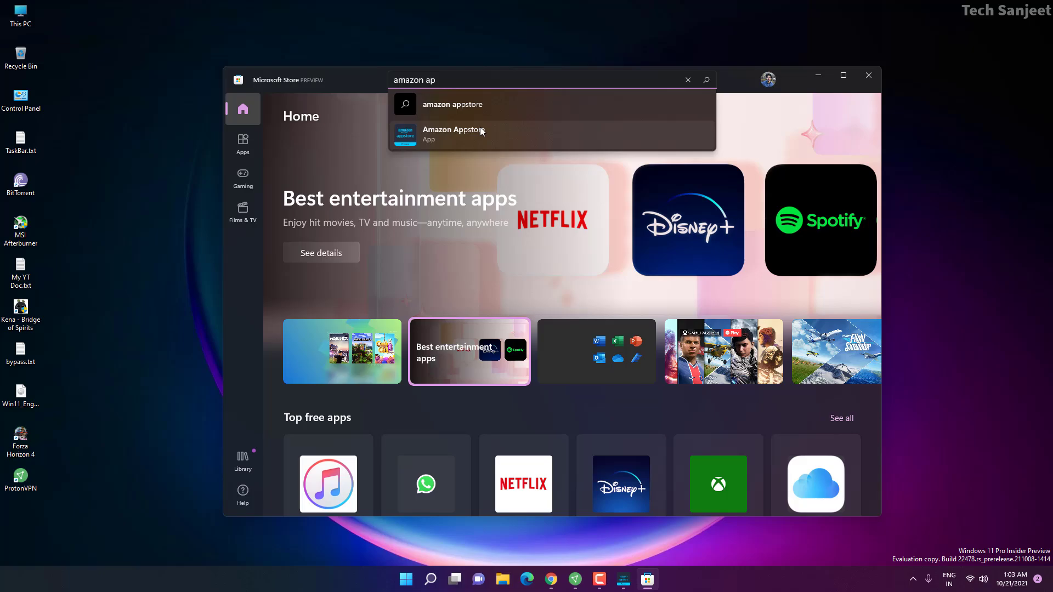
{"action": "left_click", "coordinate": [477, 134]}
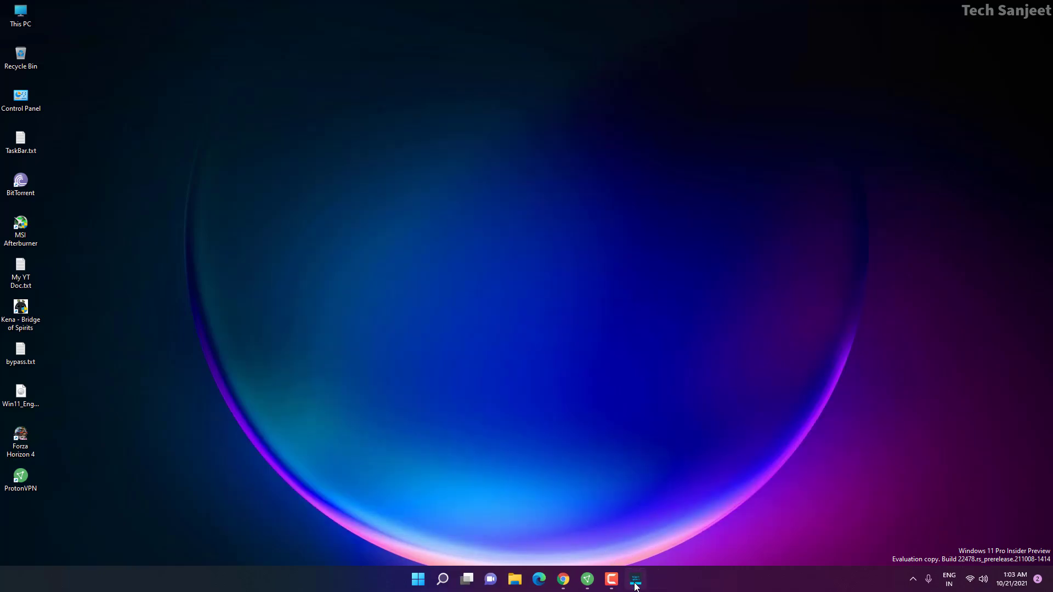
Switch Amazon Appstore to the Games category.
{"action": "left_click", "coordinate": [635, 581]}
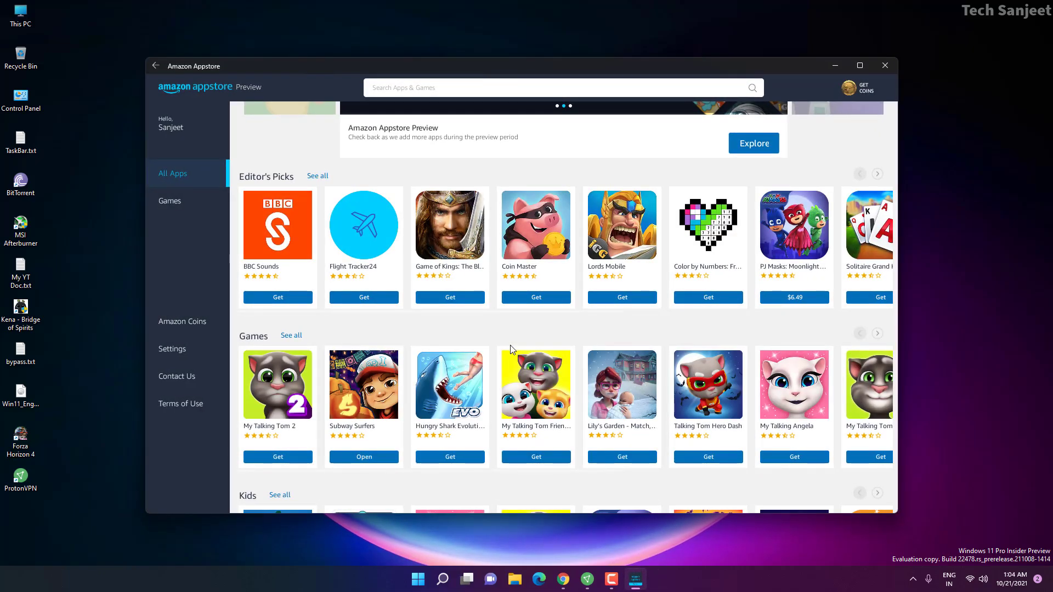